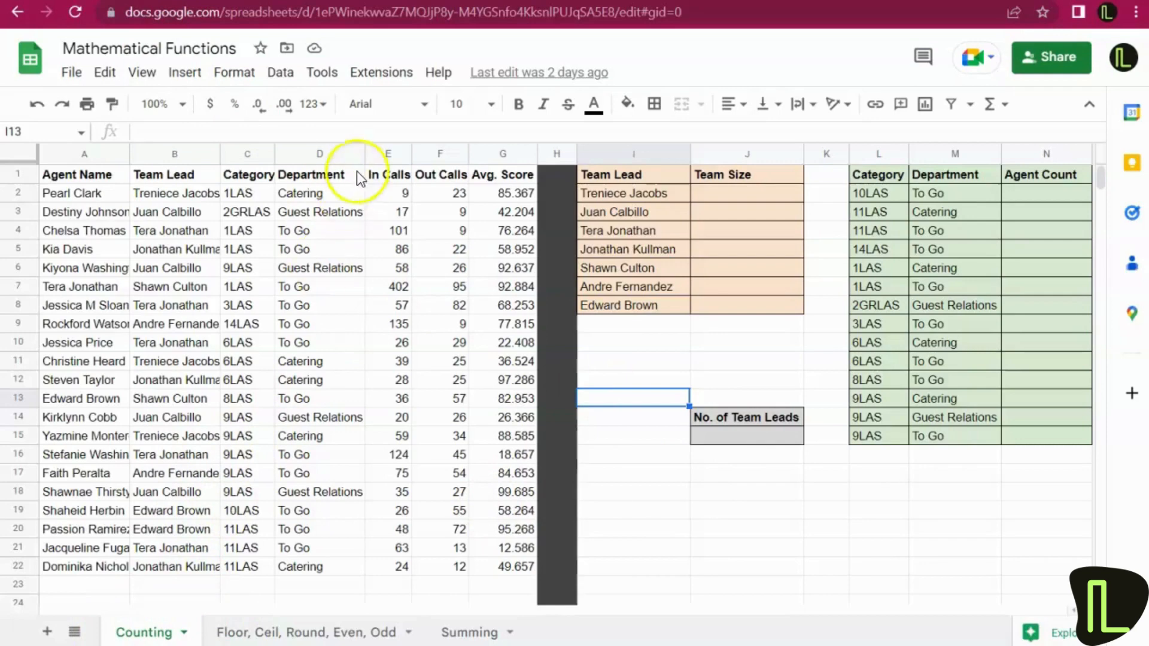
# - Review the agent data table in columns A to G, including its Category, Department, In Calls, Out Calls and Avg. Score headers
pyautogui.moveTo(71, 178); pyautogui.dragTo(504, 566)
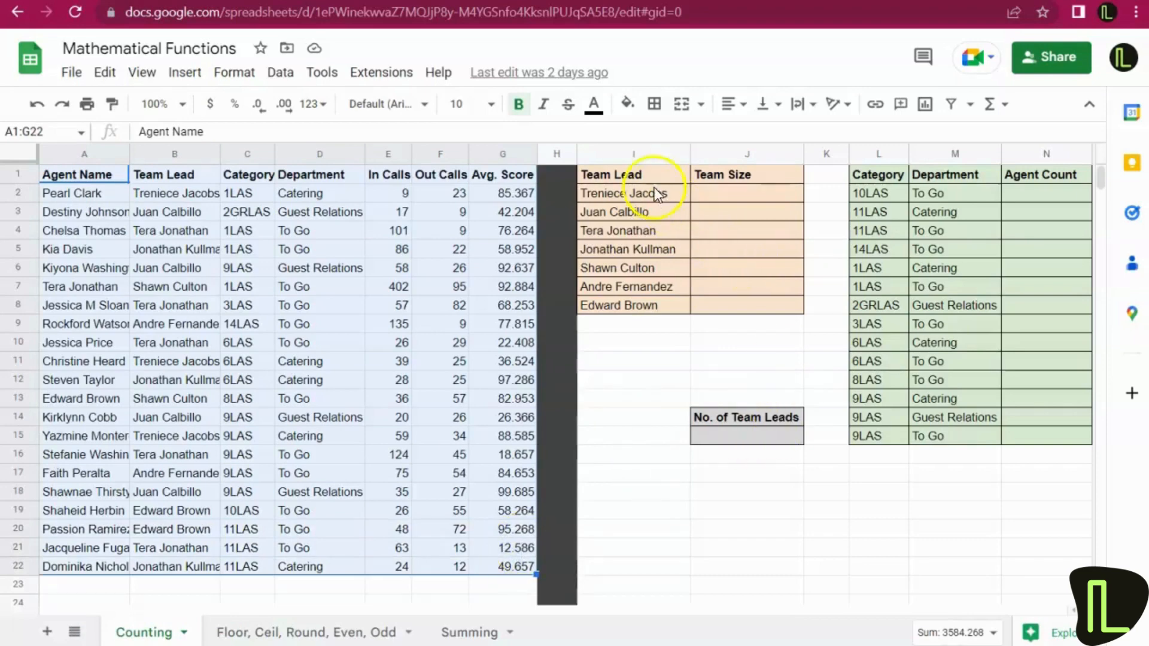
pyautogui.moveTo(629, 174); pyautogui.dragTo(766, 301)
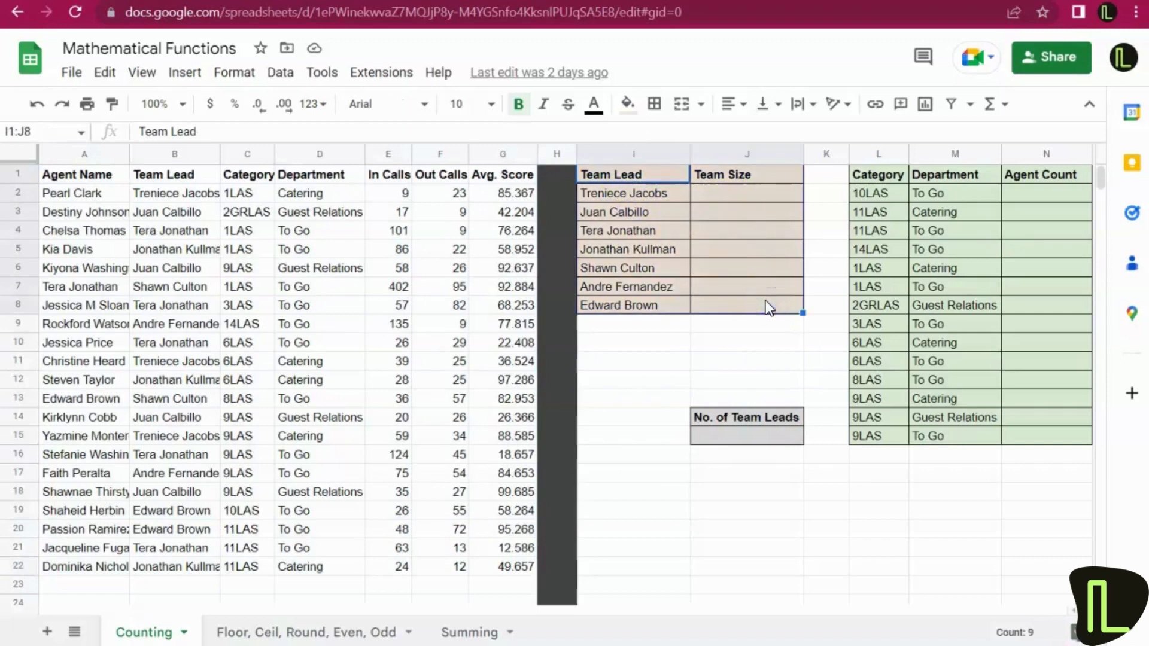
pyautogui.click(730, 200)
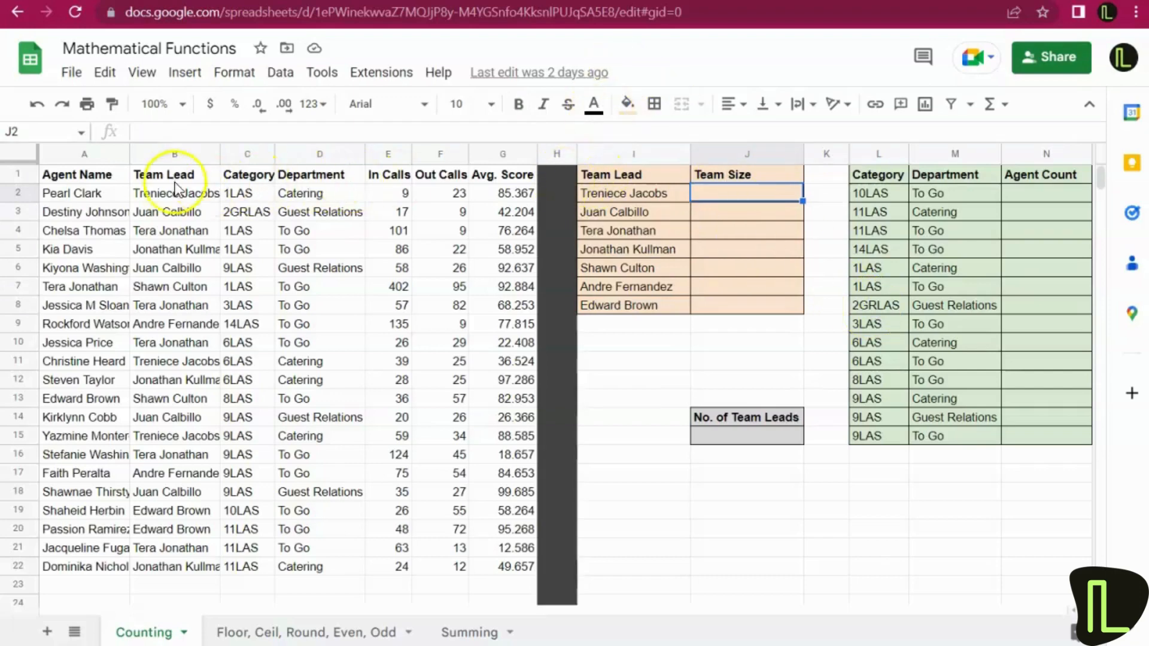
pyautogui.moveTo(87, 177); pyautogui.dragTo(494, 552)
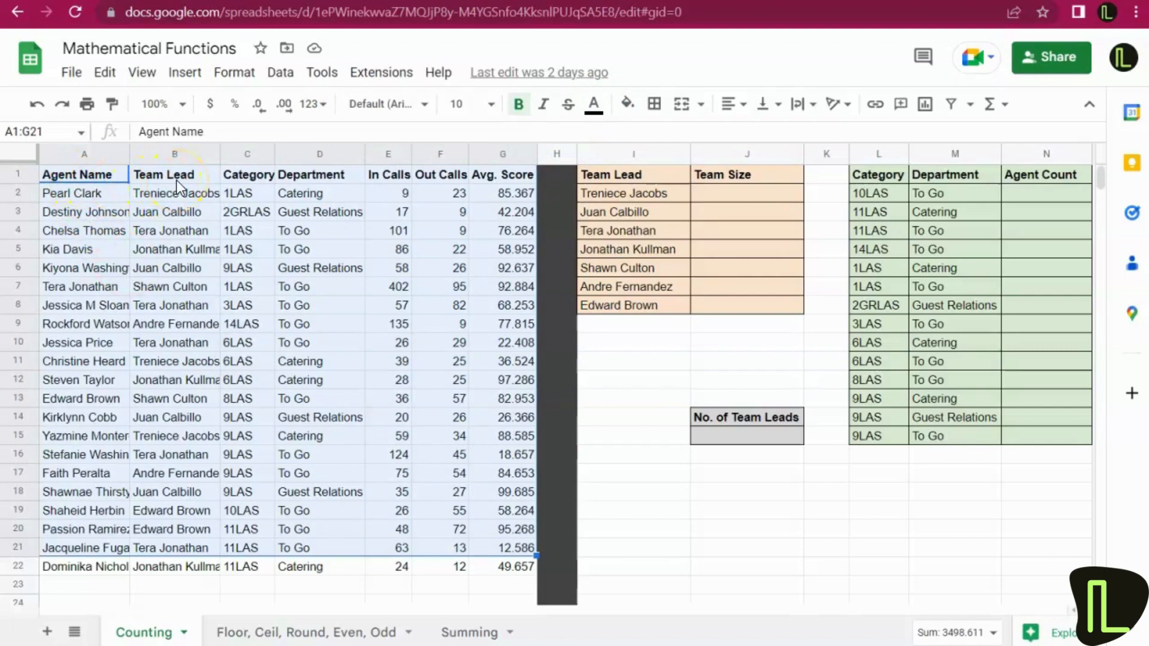
pyautogui.click(252, 175)
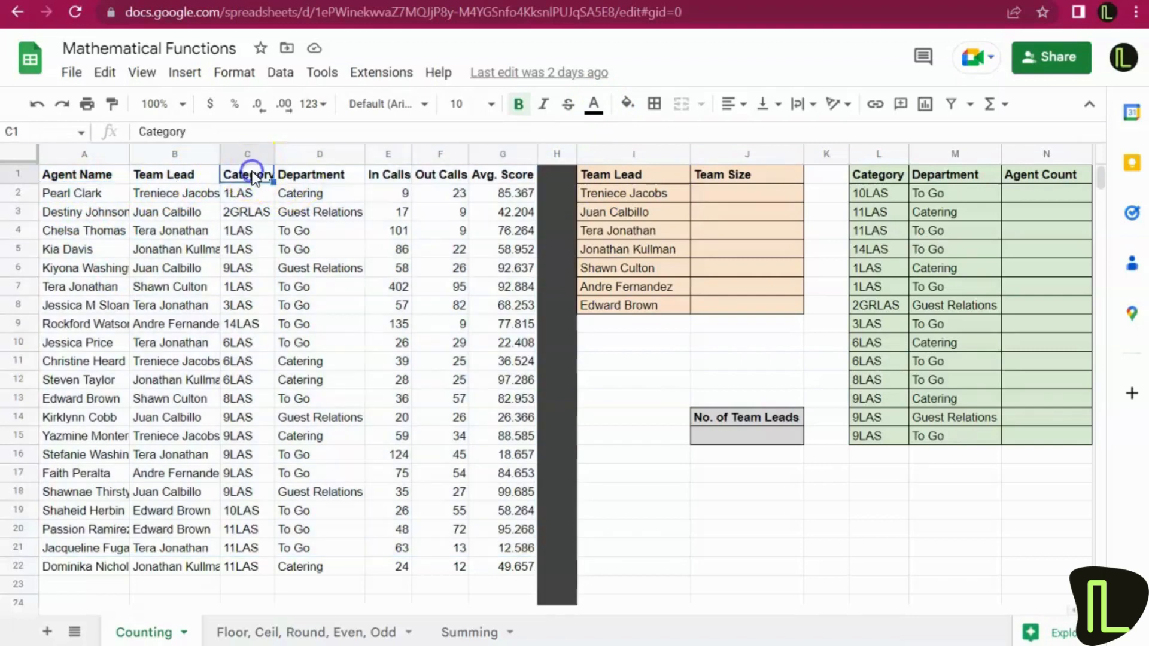
pyautogui.click(305, 175)
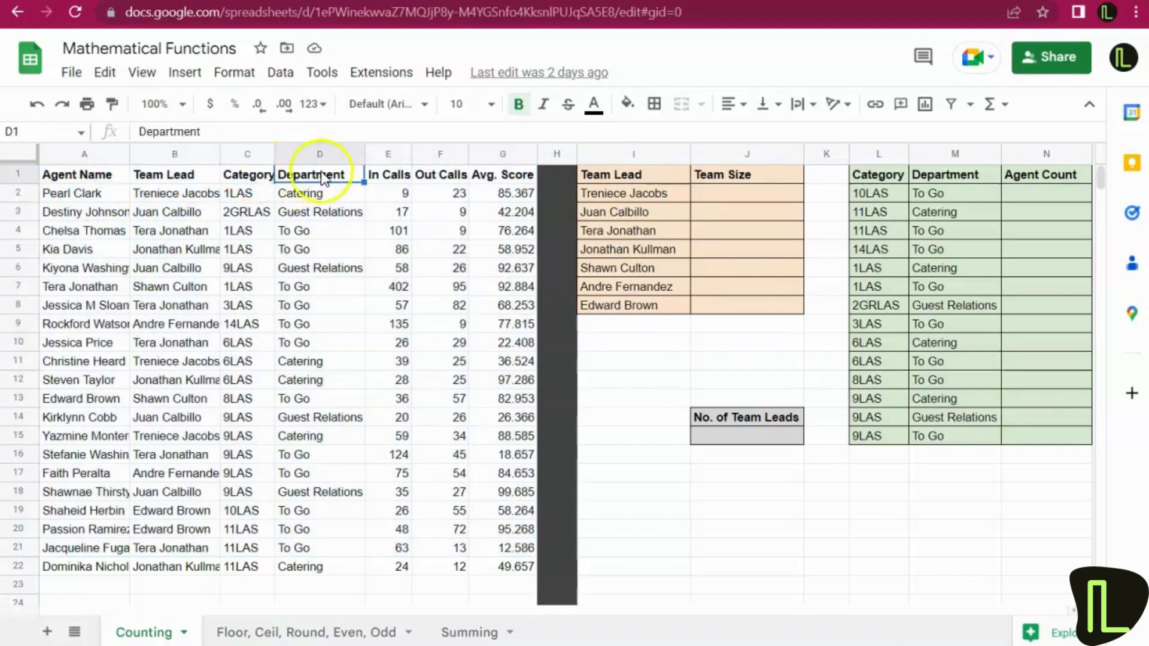
pyautogui.click(371, 176)
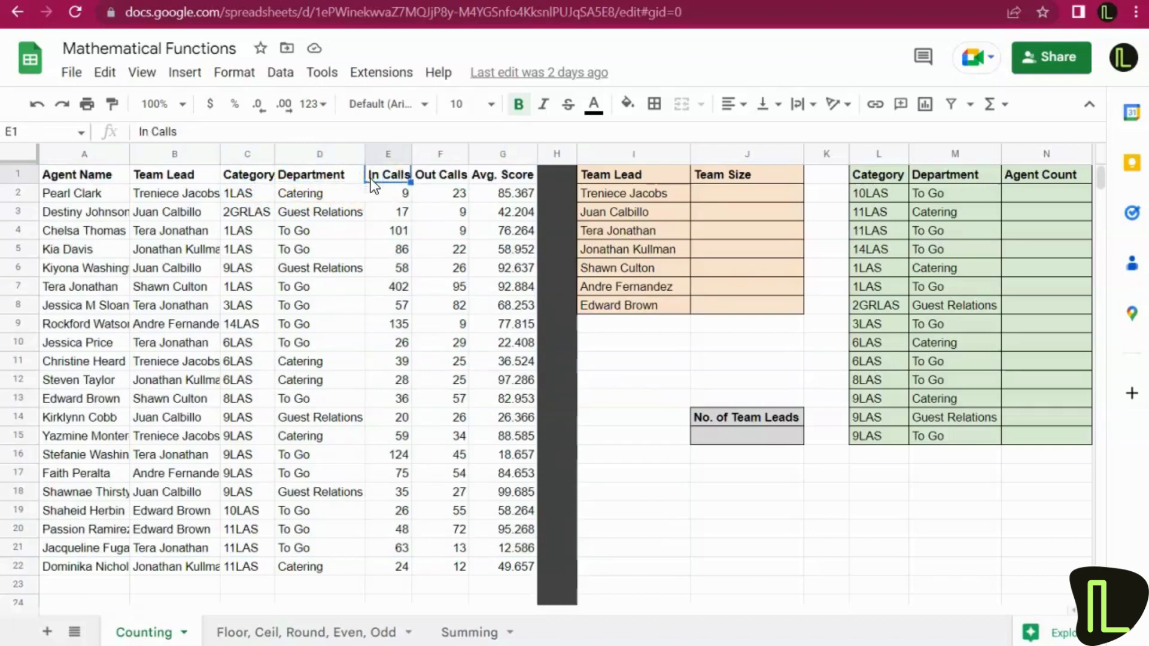
pyautogui.click(425, 175)
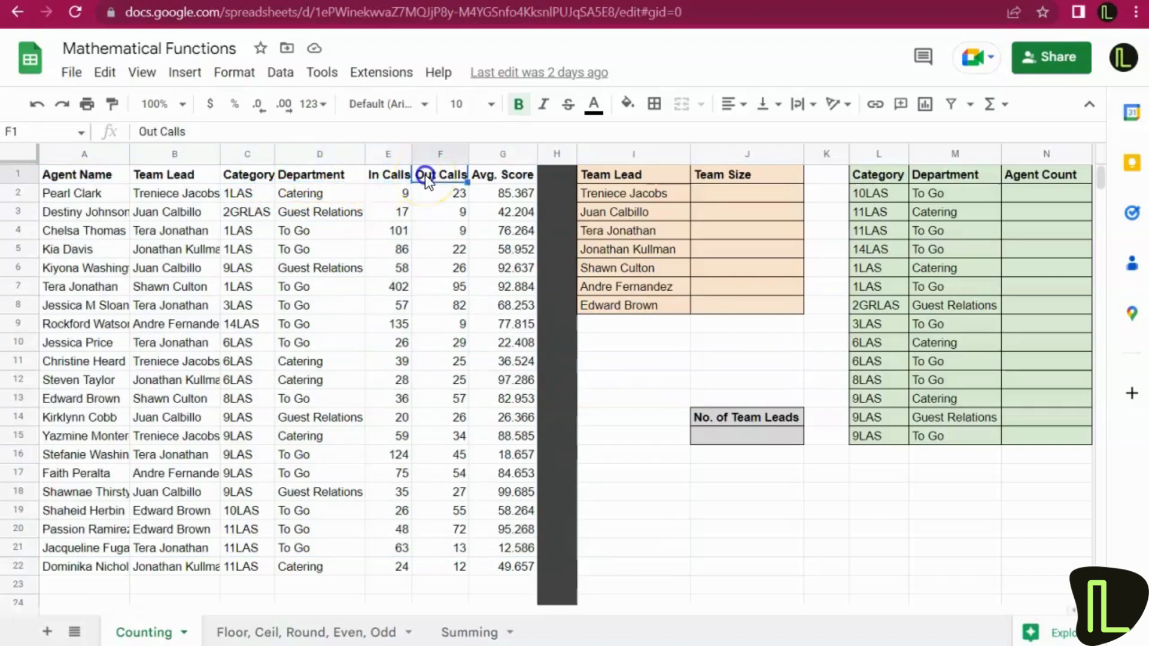
pyautogui.click(491, 175)
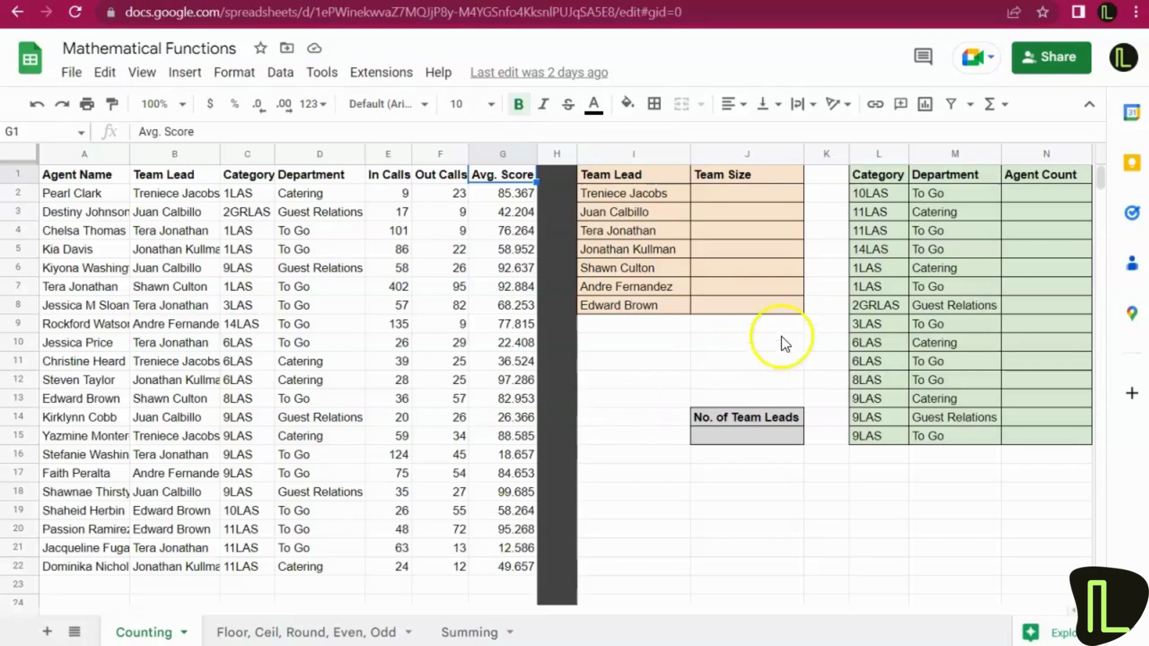
# - Examine the Team Size table, the Agent Count table by Category and Department, and the No. of Team Leads cell
pyautogui.moveTo(612, 177); pyautogui.dragTo(756, 306)
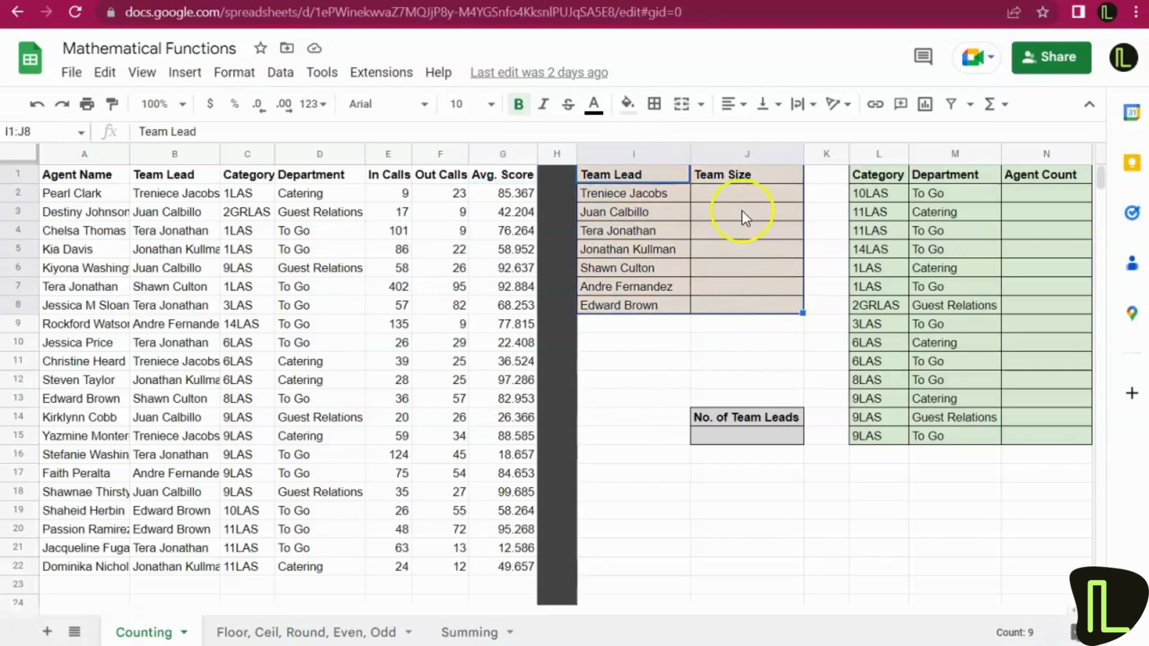
pyautogui.click(724, 204)
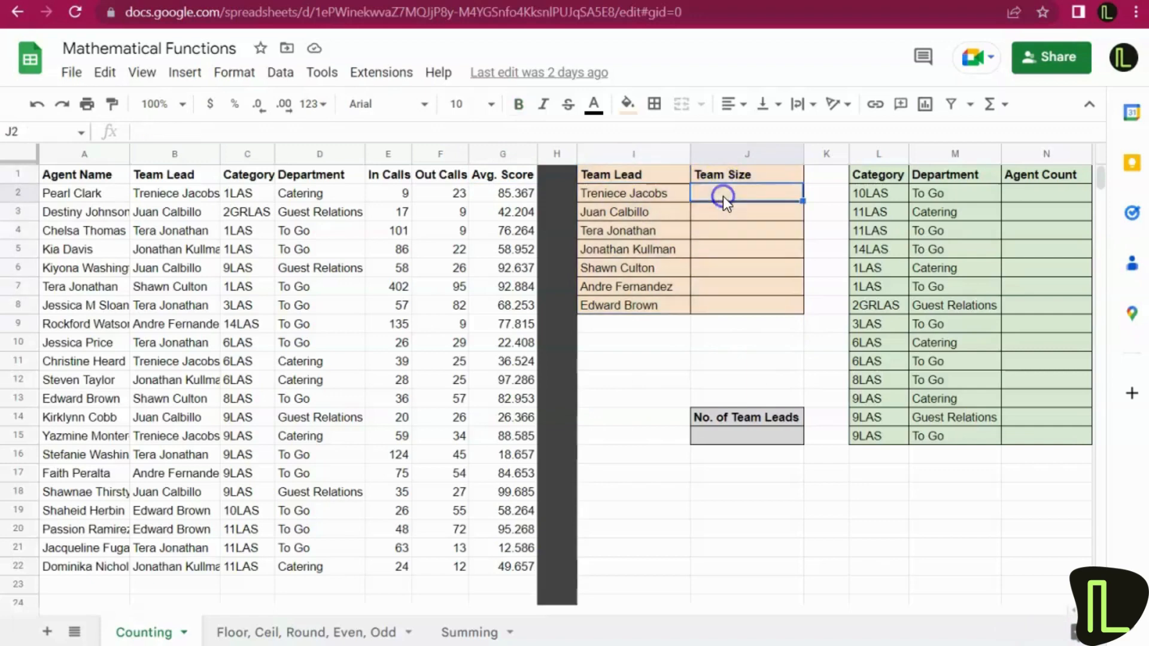
pyautogui.click(651, 175)
pyautogui.moveTo(652, 196); pyautogui.dragTo(650, 302)
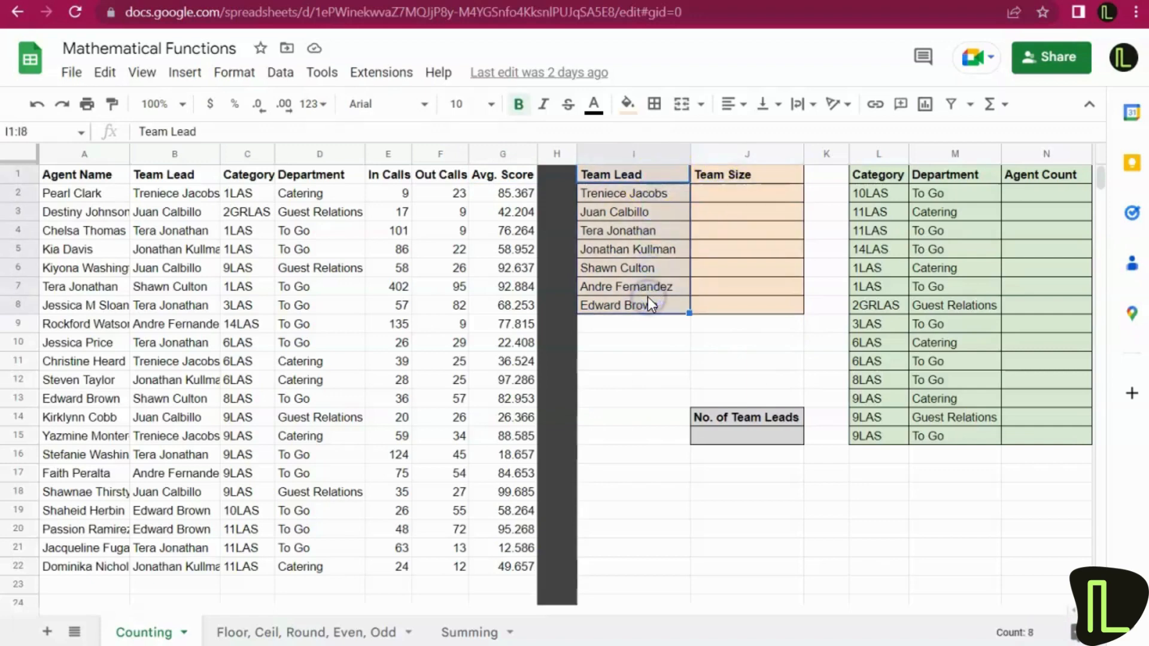
pyautogui.moveTo(764, 180); pyautogui.dragTo(749, 301)
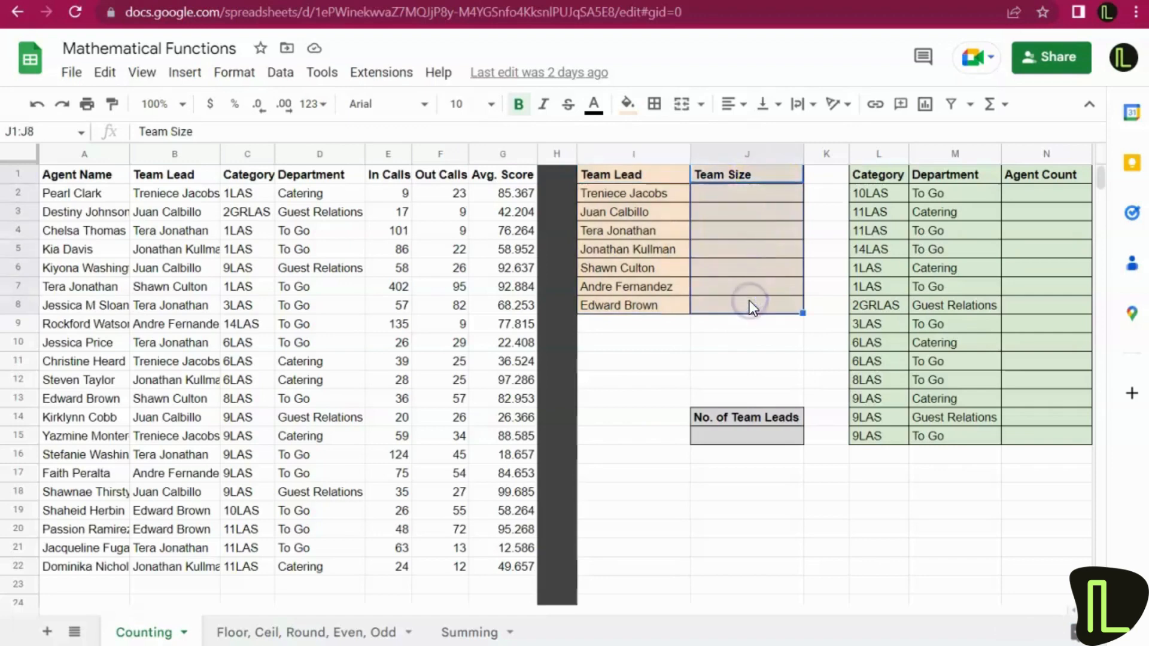
pyautogui.click(1008, 221)
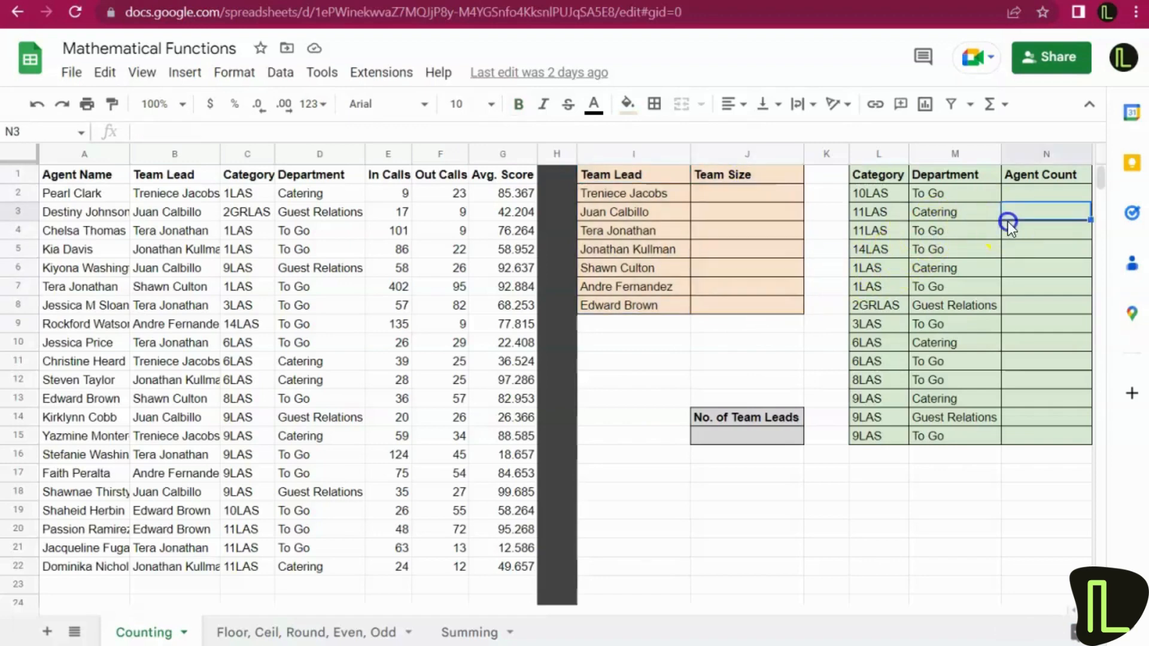
pyautogui.click(867, 181)
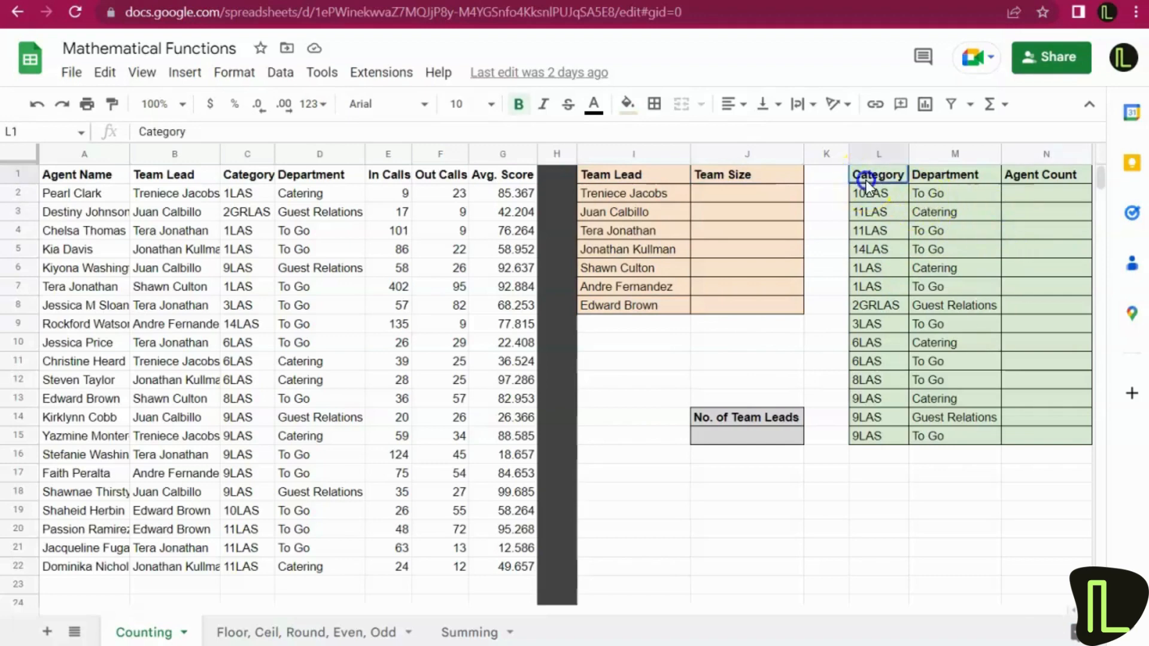
pyautogui.click(939, 174)
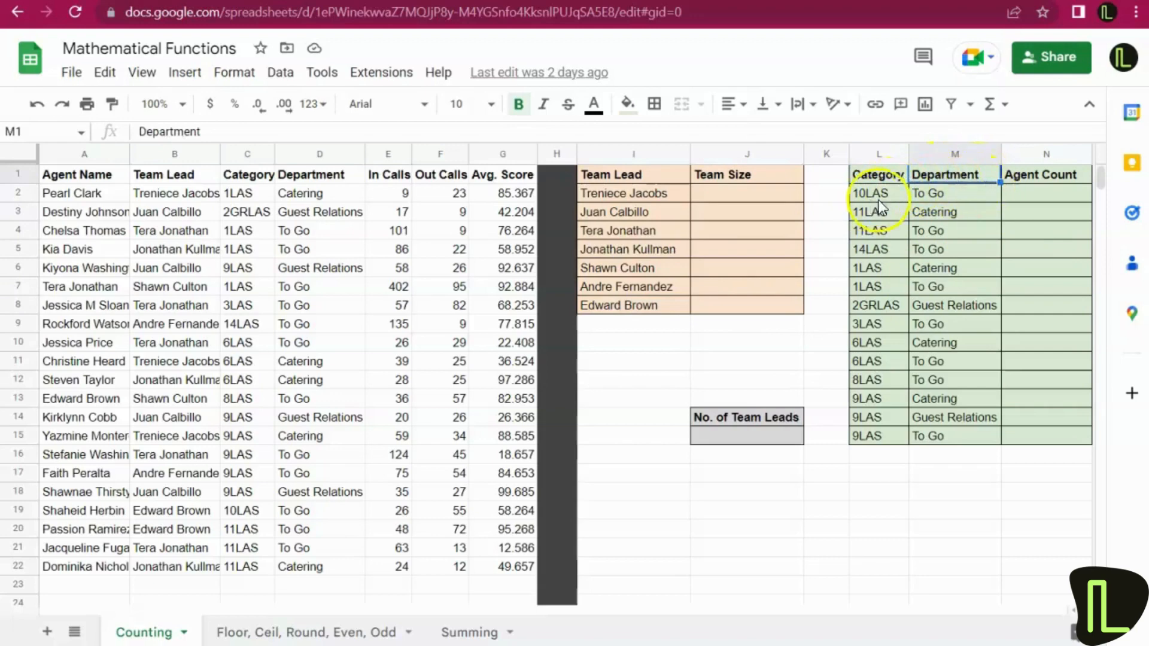
pyautogui.click(946, 201)
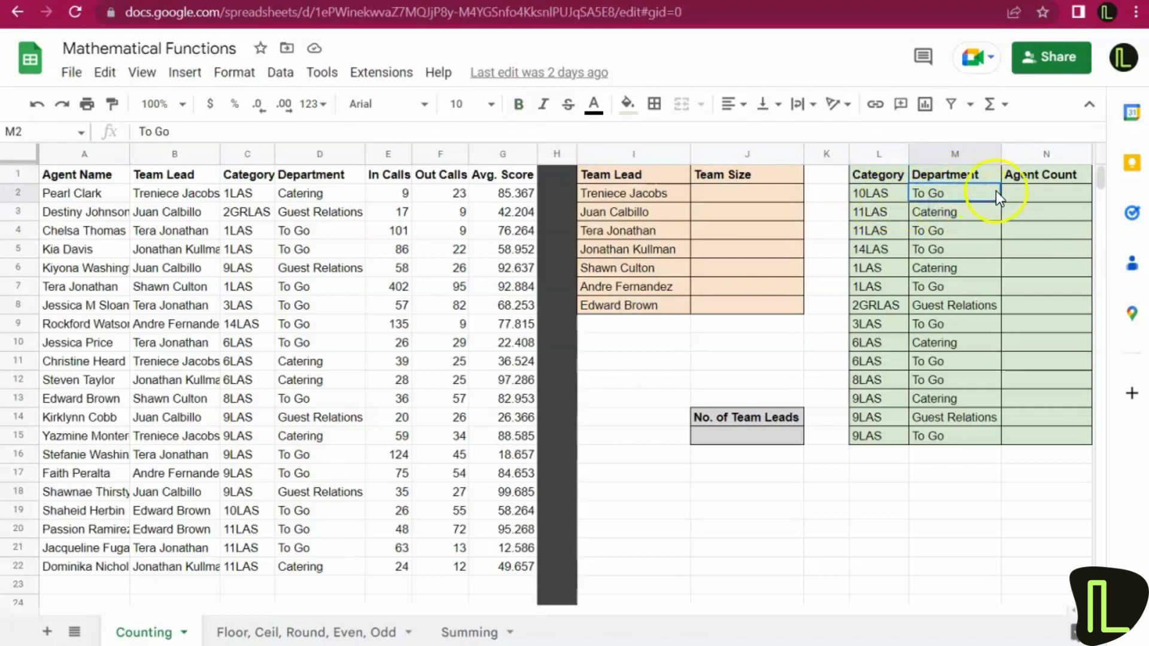
pyautogui.click(1031, 192)
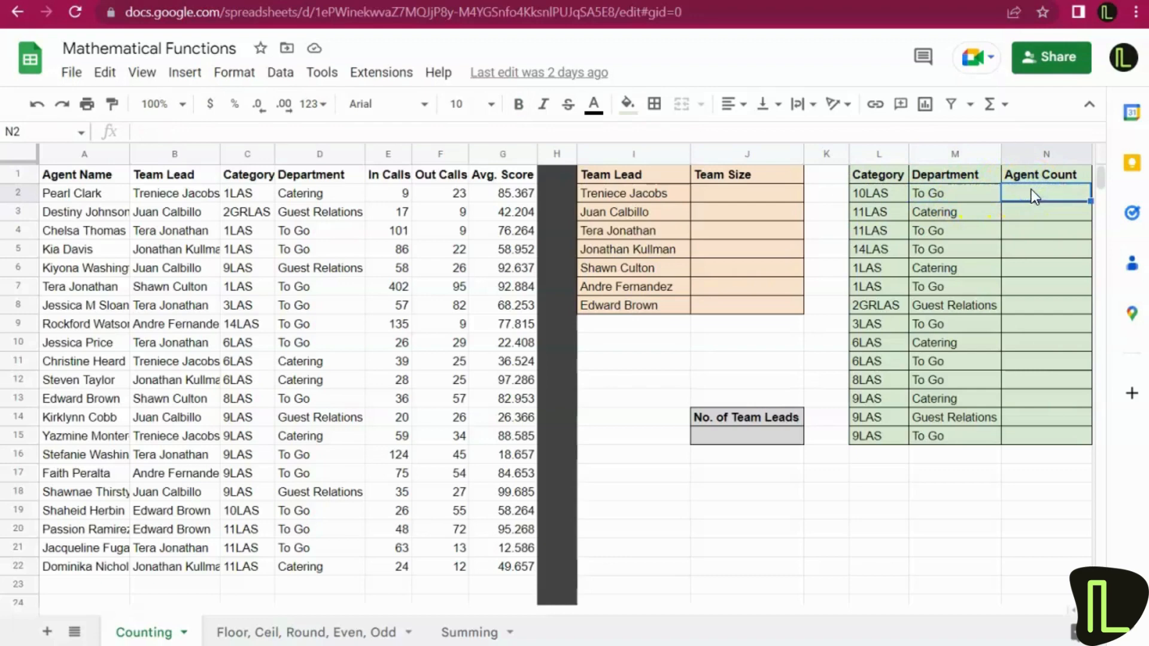
pyautogui.click(944, 196)
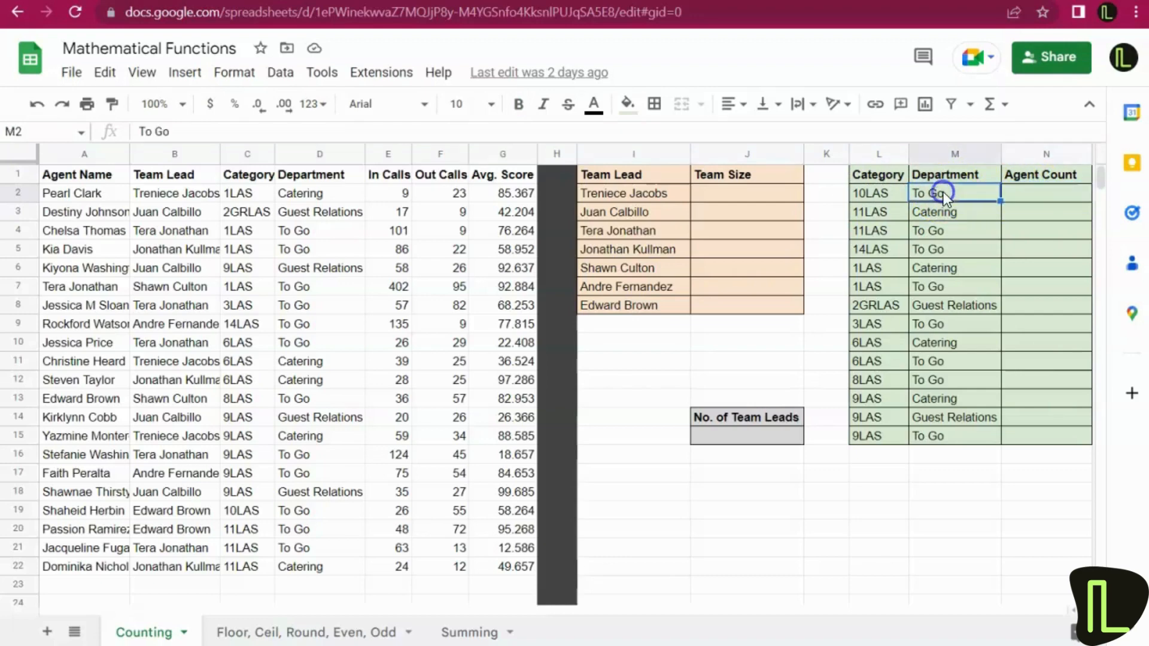
pyautogui.click(863, 193)
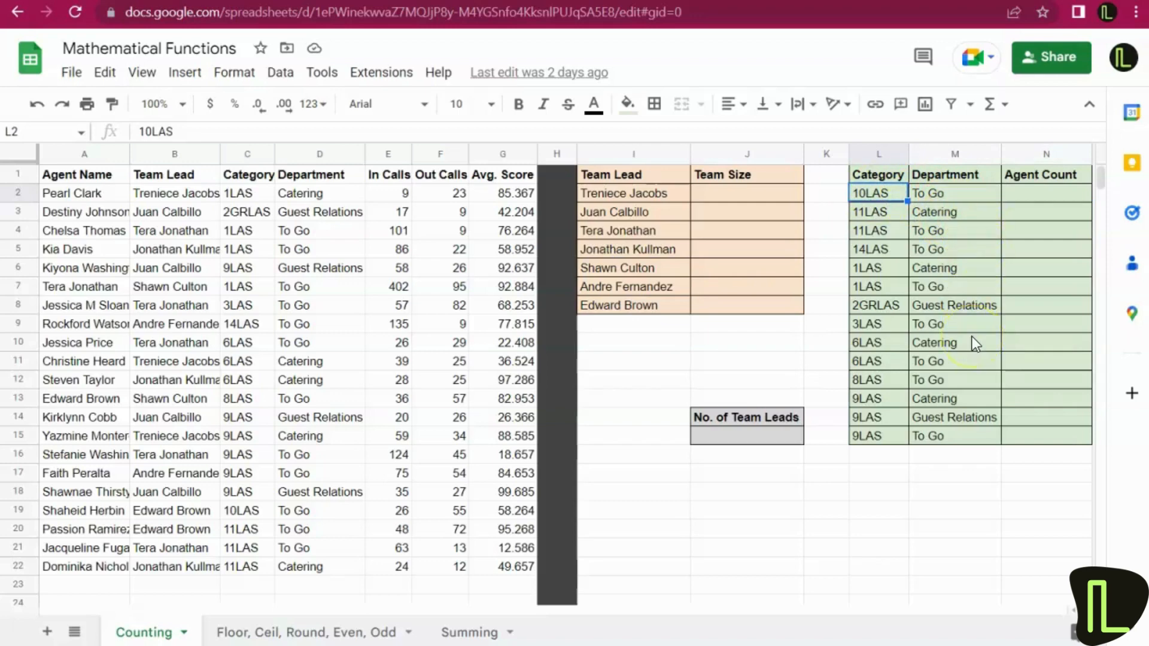
pyautogui.click(723, 437)
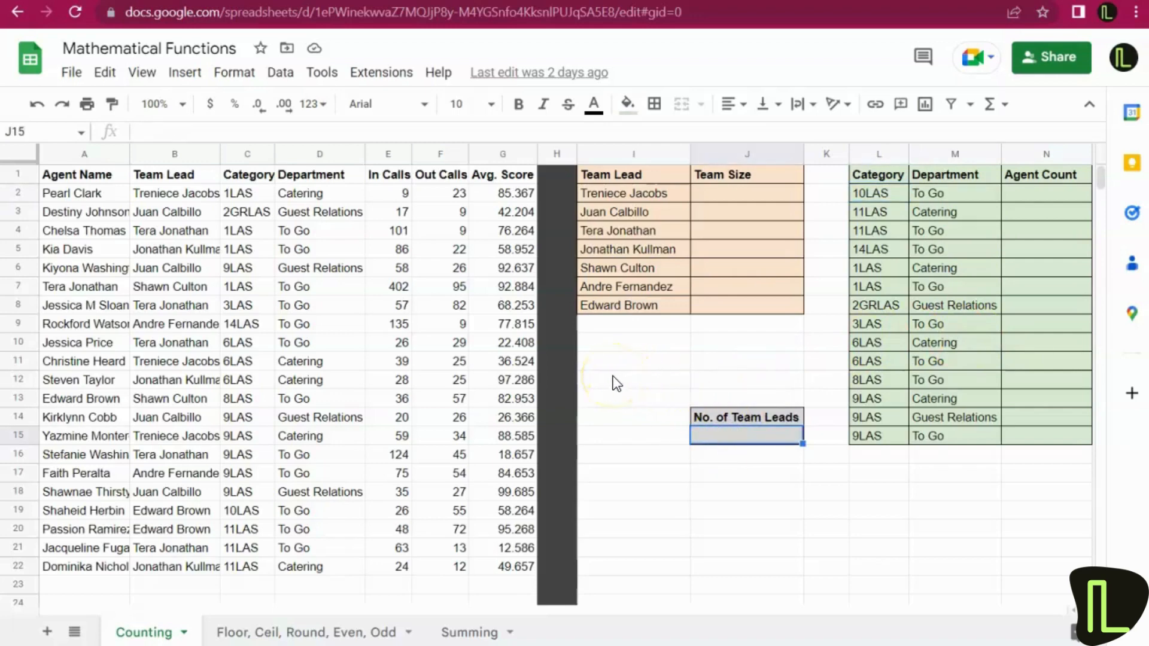
# - Start a COUNTIF formula in Team Size cell J2, using the team lead cells B2:B22 as its range
pyautogui.click(708, 198)
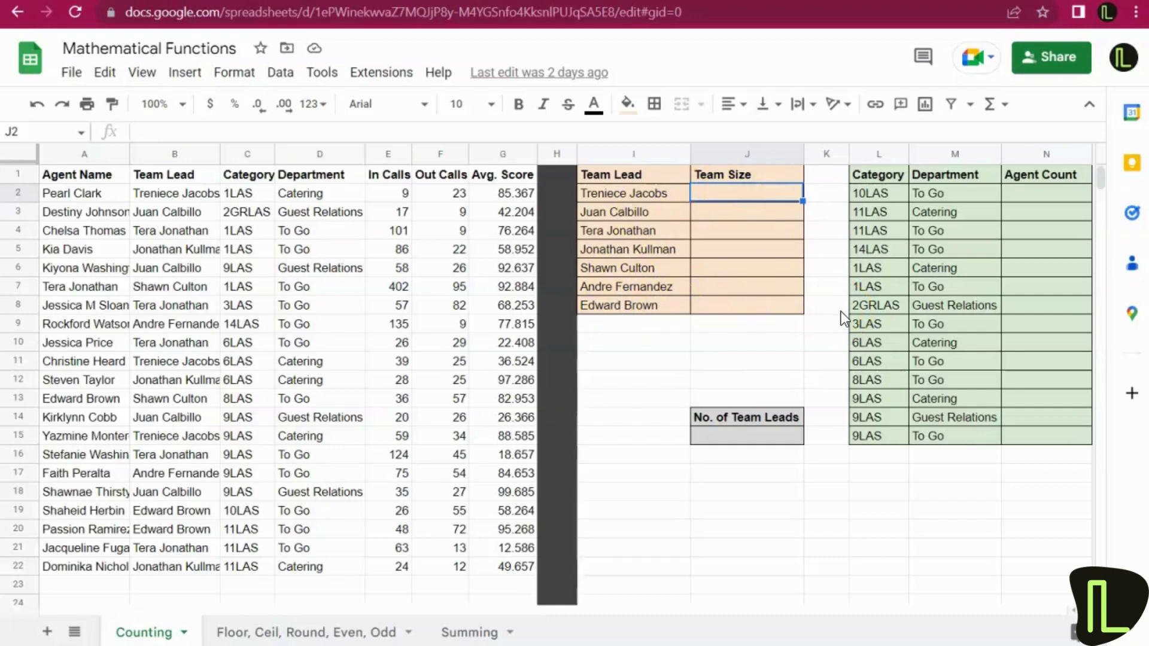
pyautogui.write('=')
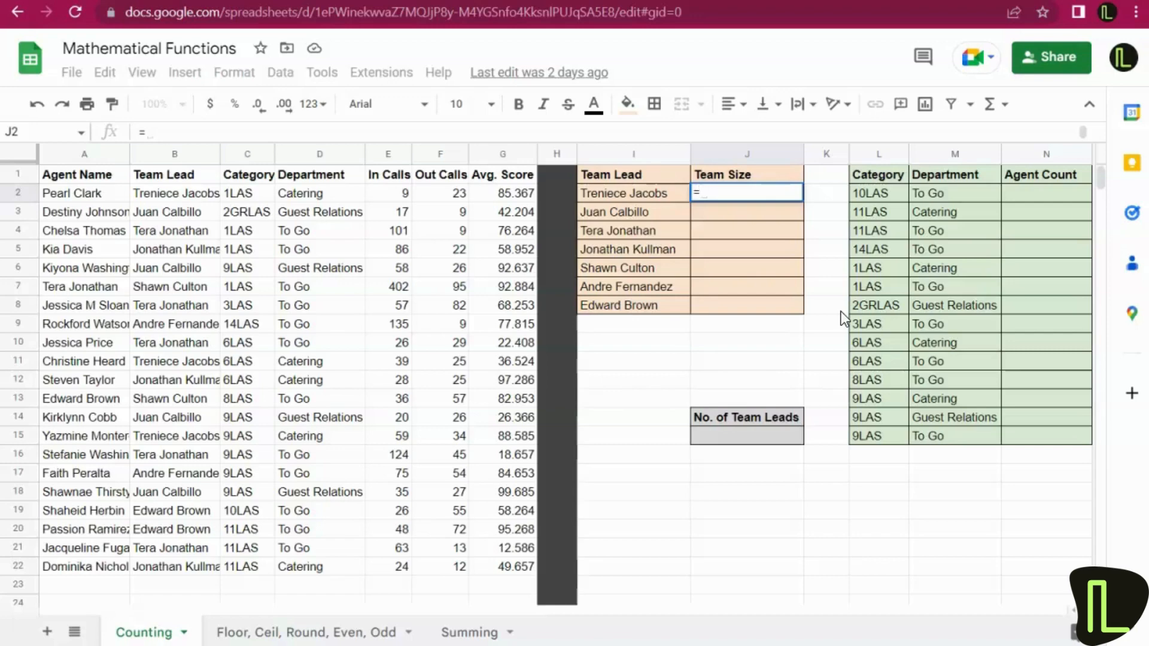
pyautogui.write('count')
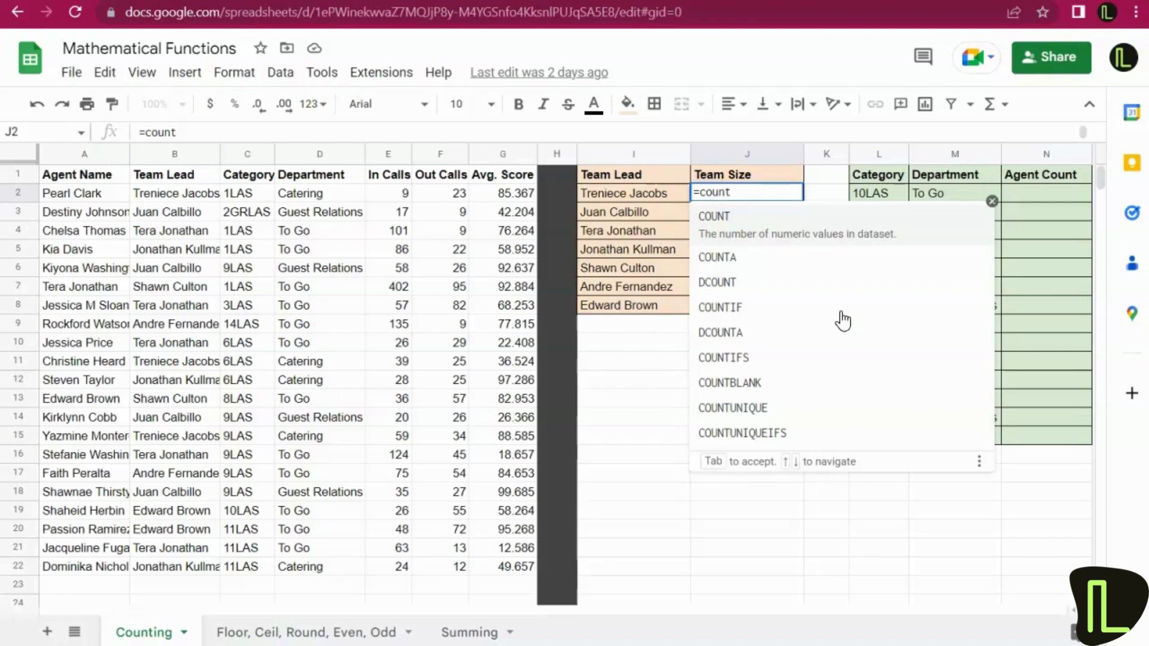
pyautogui.write('if')
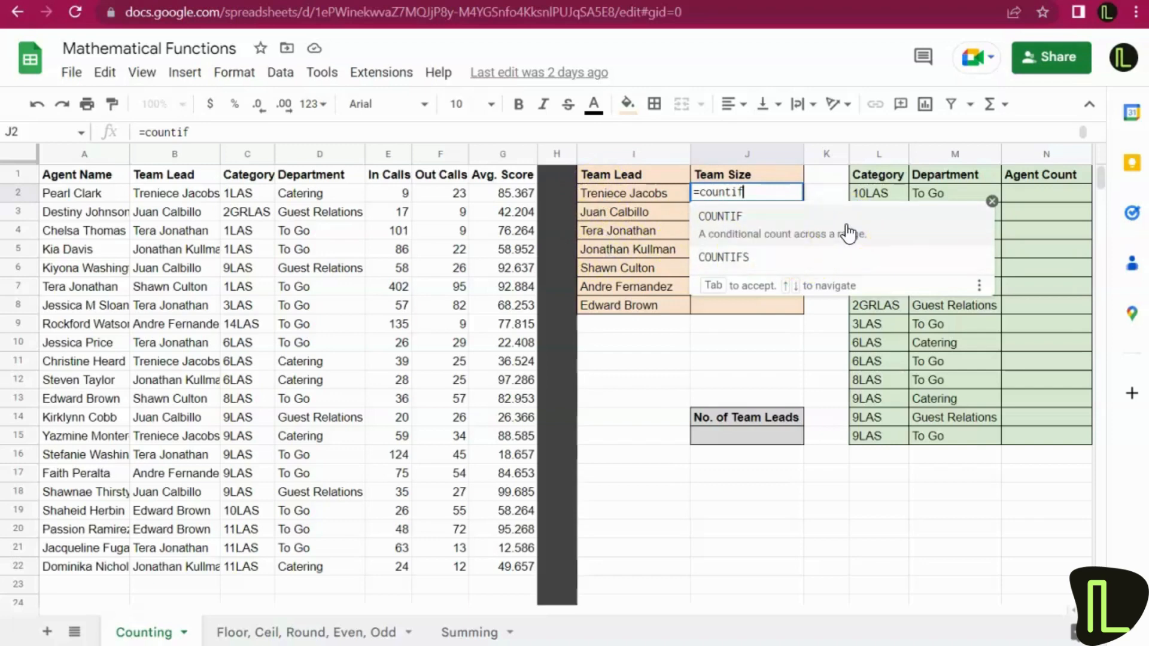
pyautogui.click(847, 231)
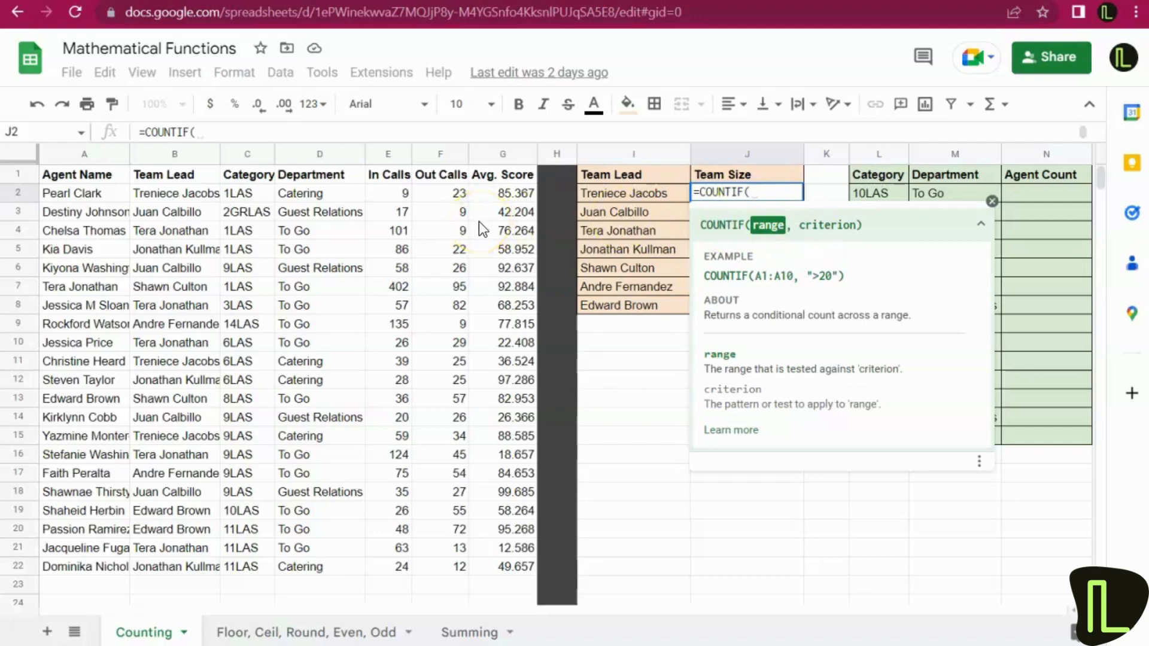
pyautogui.click(163, 157)
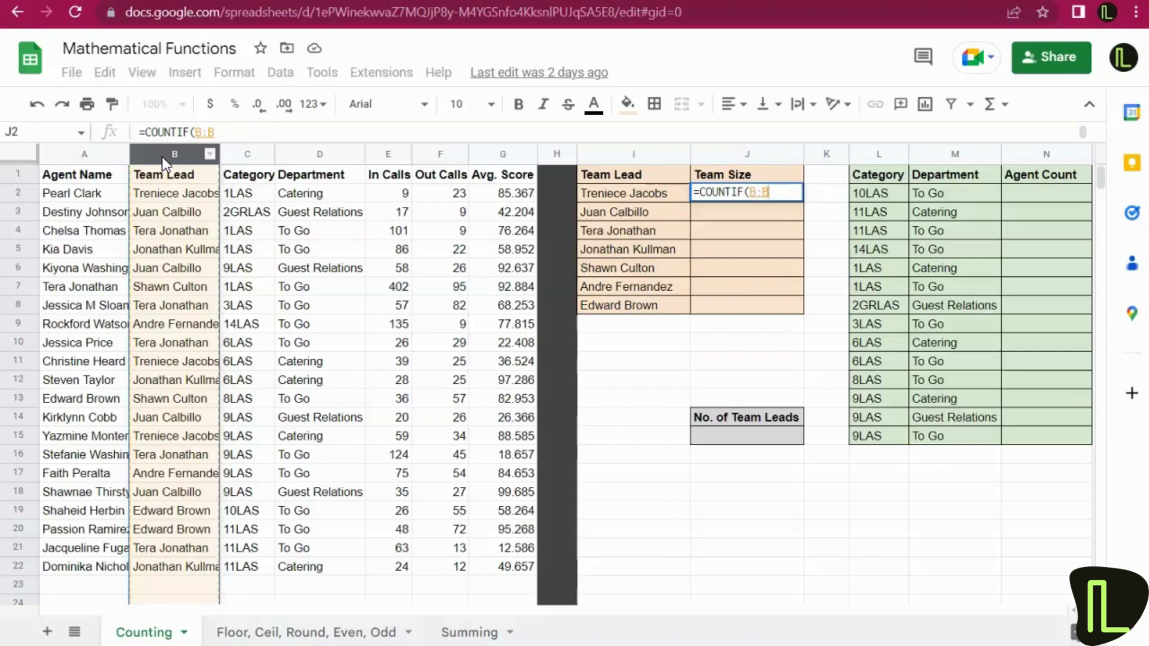
pyautogui.click(146, 193)
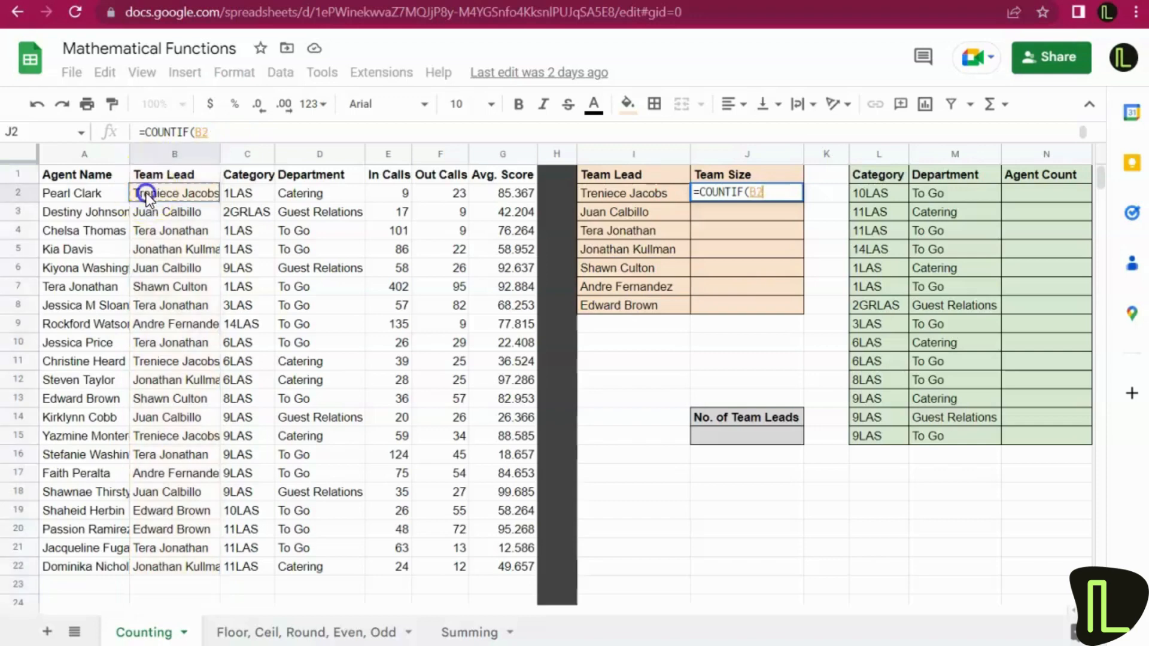
pyautogui.moveTo(146, 193); pyautogui.dragTo(172, 574)
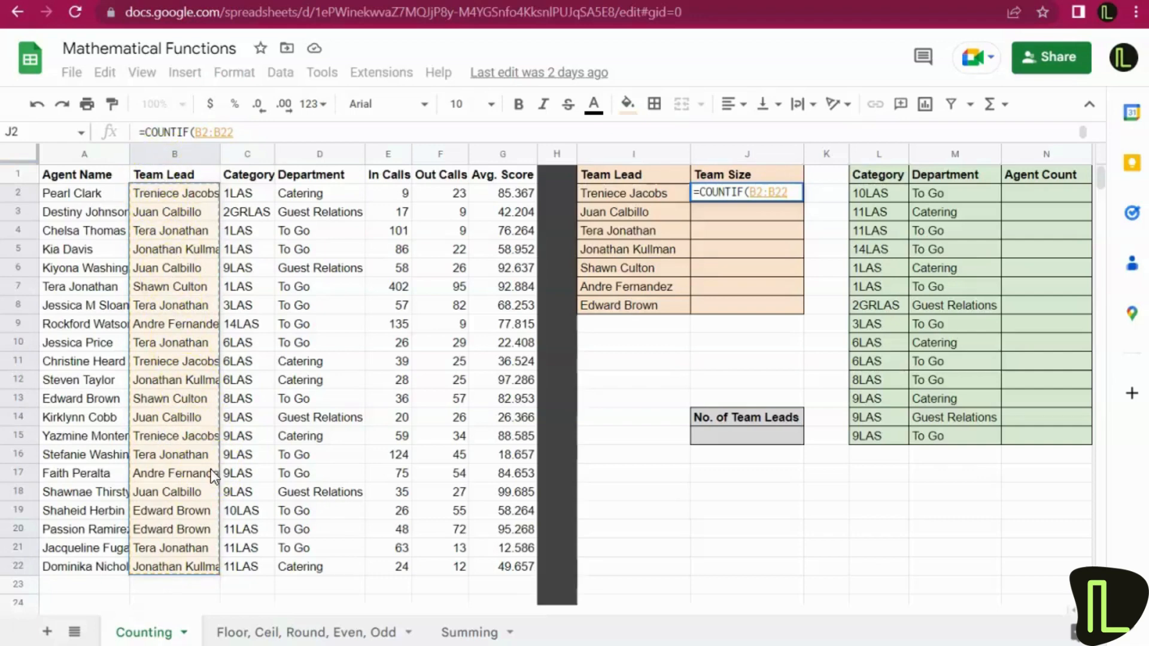
# - Complete the Team Size formula in J2 as =COUNTIF(B2:B22,I2), using the first team lead's cell as the criterion
pyautogui.write(',')
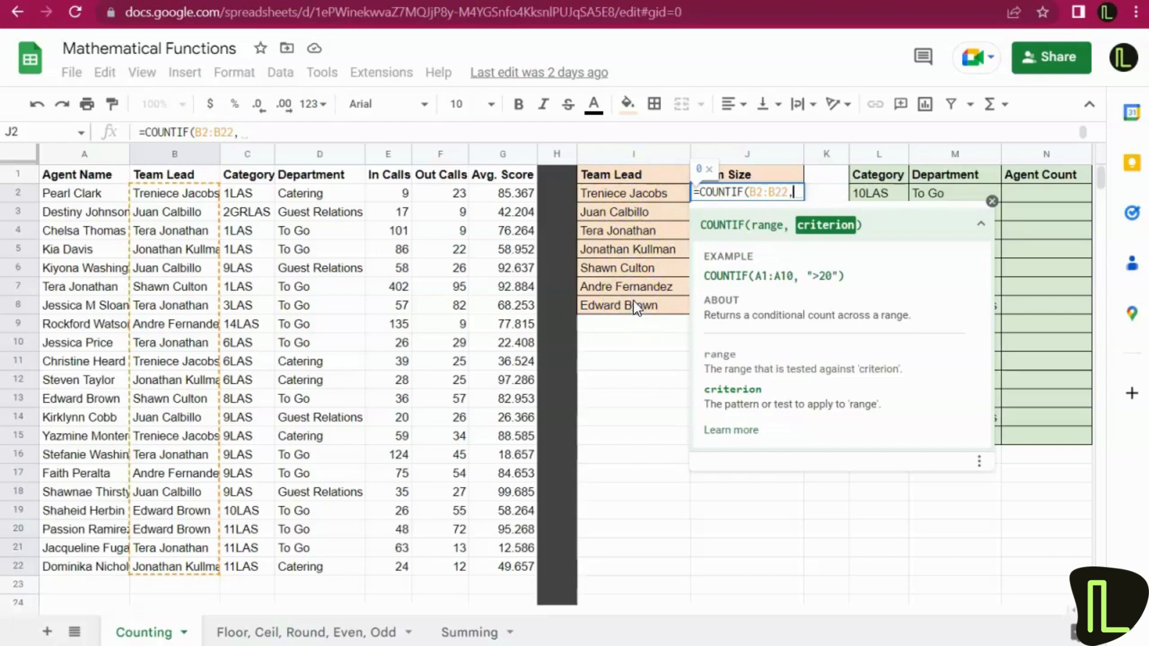
pyautogui.click(609, 153)
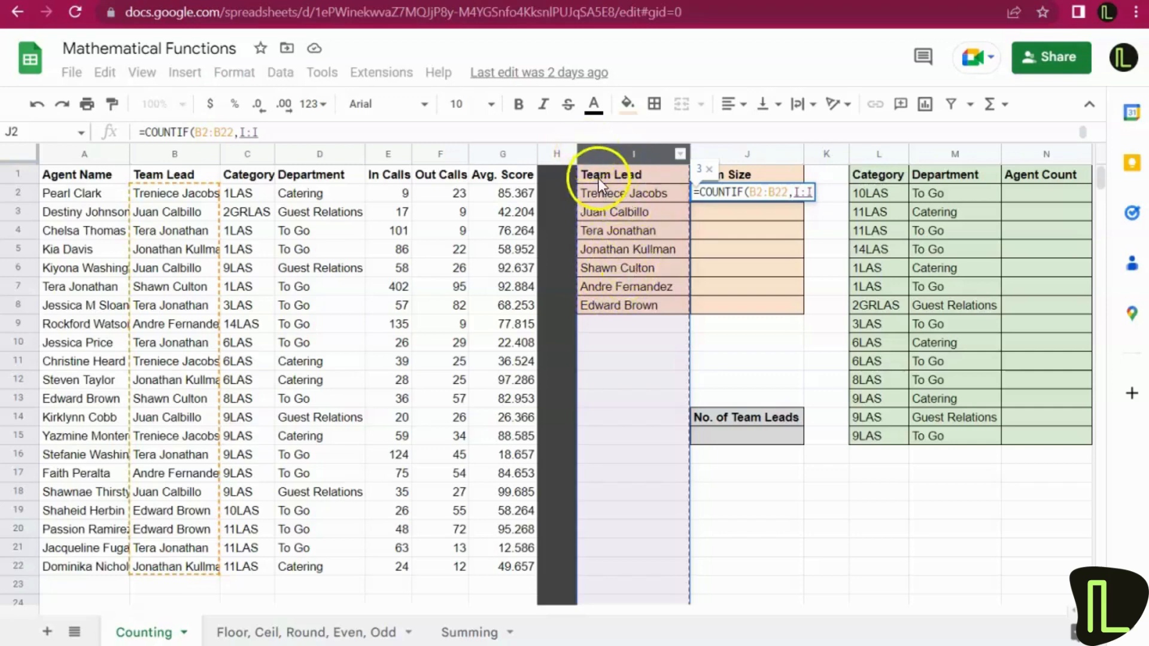
pyautogui.moveTo(615, 189); pyautogui.dragTo(626, 304)
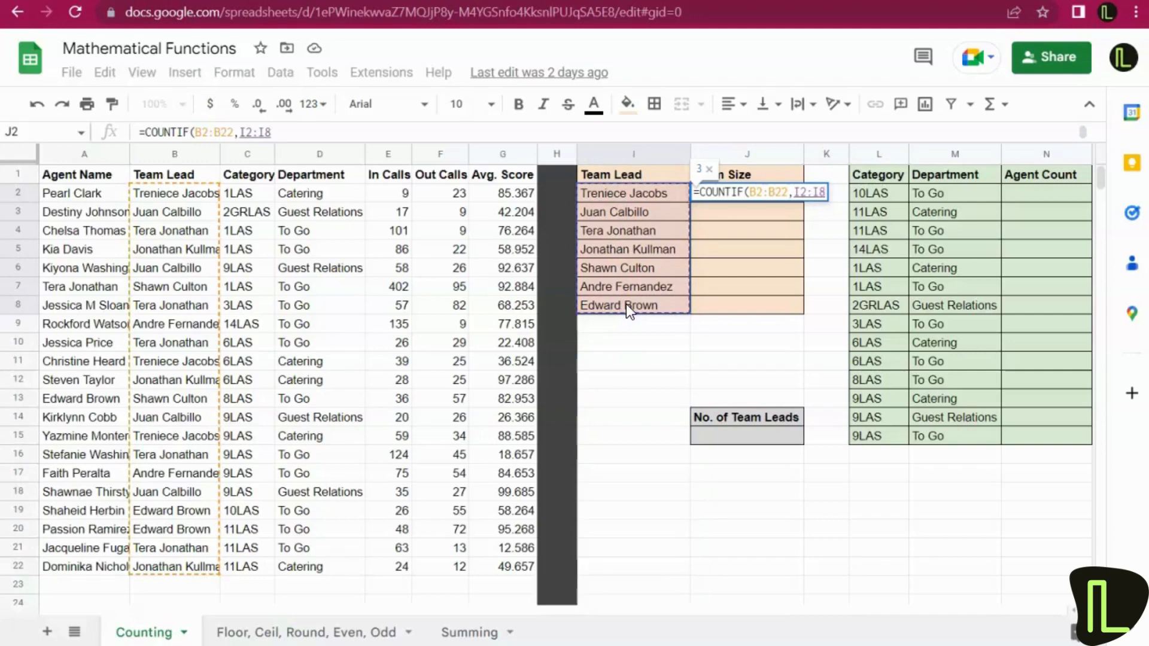
pyautogui.click(642, 196)
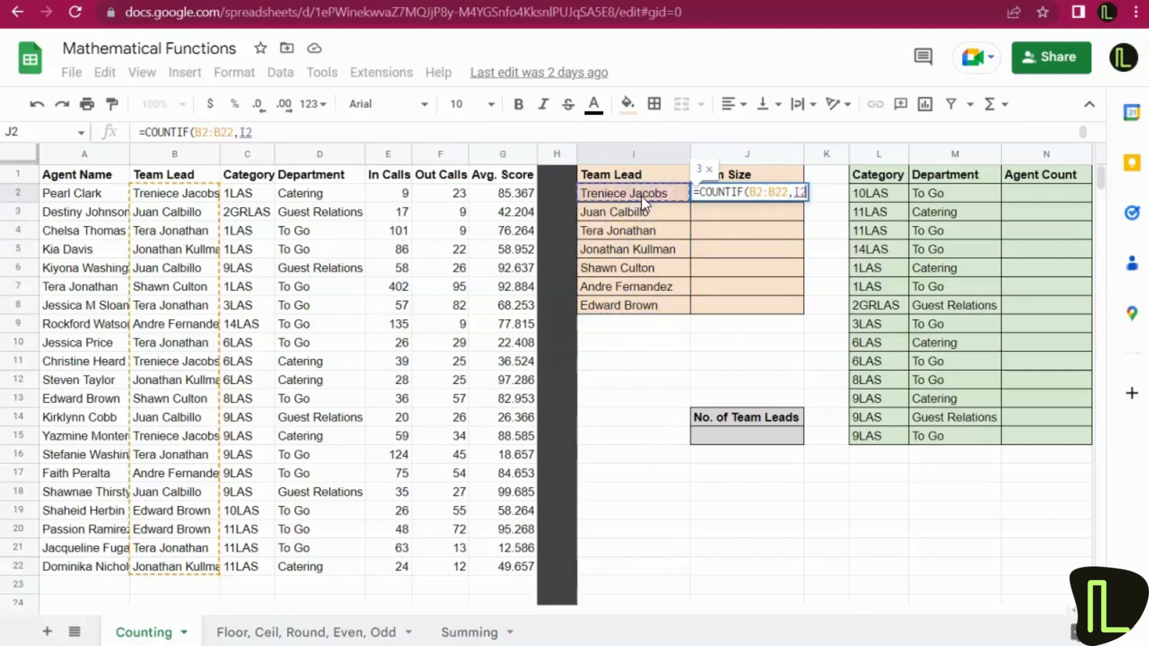
pyautogui.click(627, 191)
pyautogui.moveTo(627, 192); pyautogui.dragTo(637, 304)
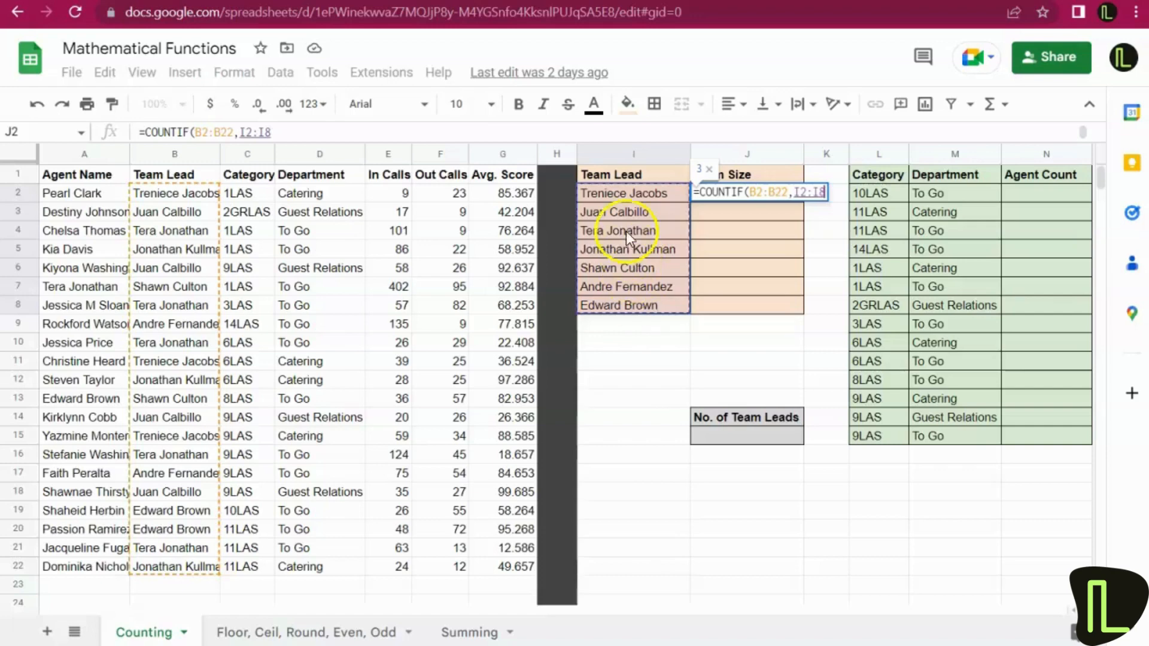
pyautogui.click(602, 196)
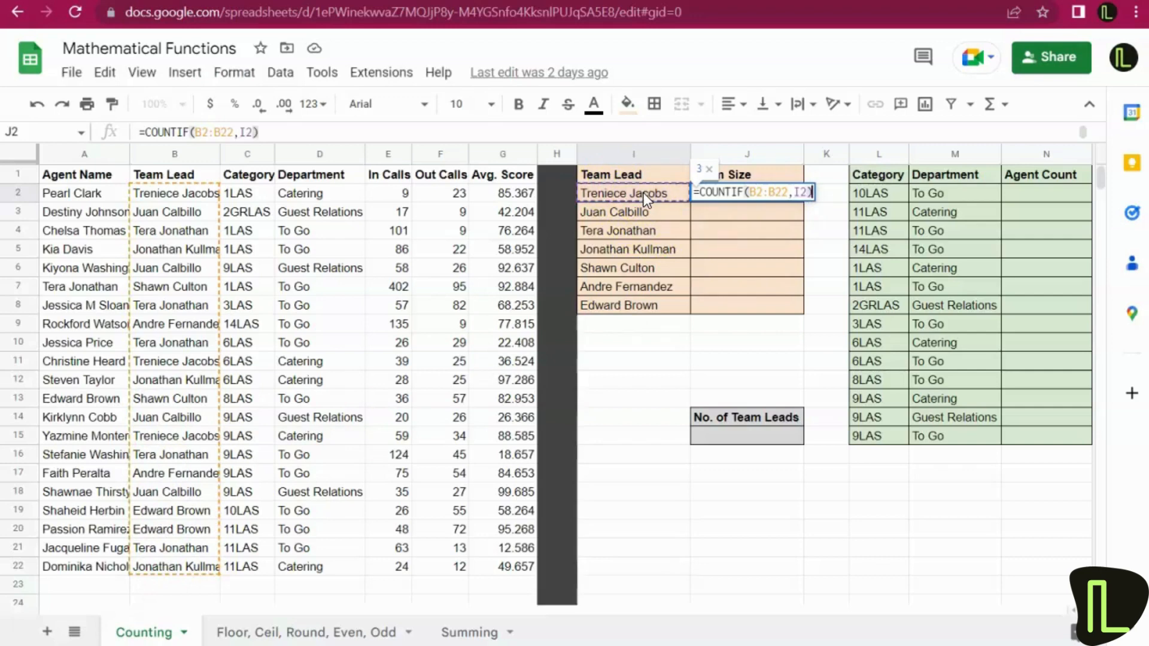
pyautogui.write(')')
pyautogui.press('Return')
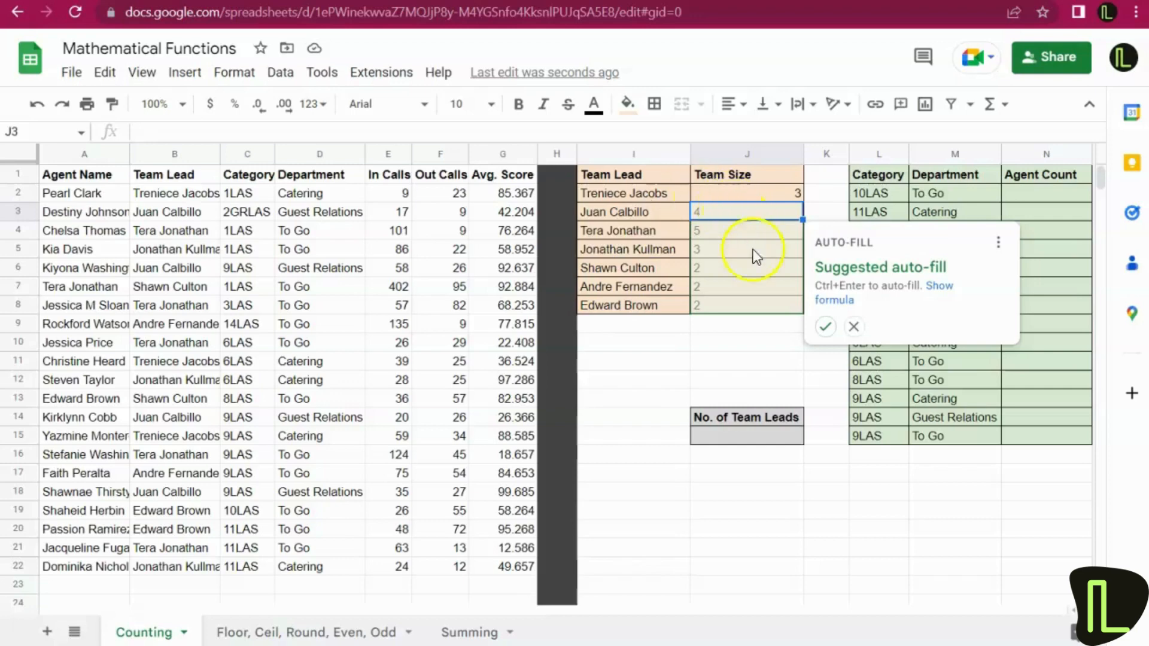
# - Accept the suggested auto-fill to extend the COUNTIF formula to the remaining Team Size cells J3:J8
pyautogui.click(826, 327)
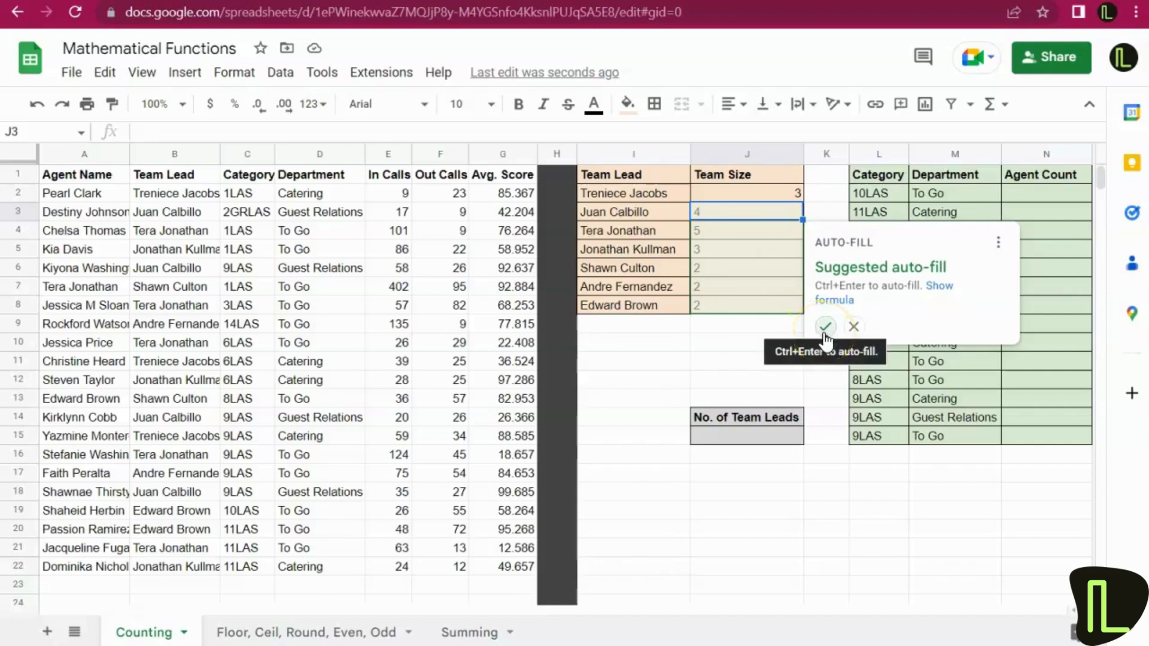
pyautogui.click(828, 330)
pyautogui.click(832, 332)
pyautogui.click(830, 329)
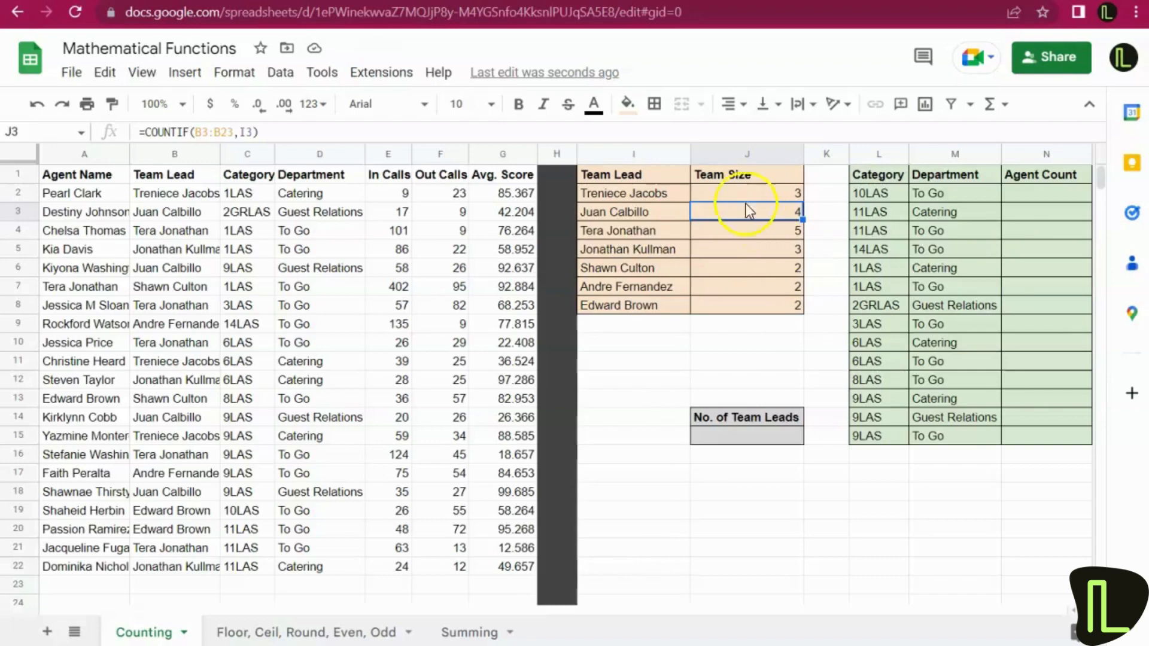
# - Review the COUNTIF formula in J2 and the UNIQUE formula behind the team lead list in I2
pyautogui.click(724, 196)
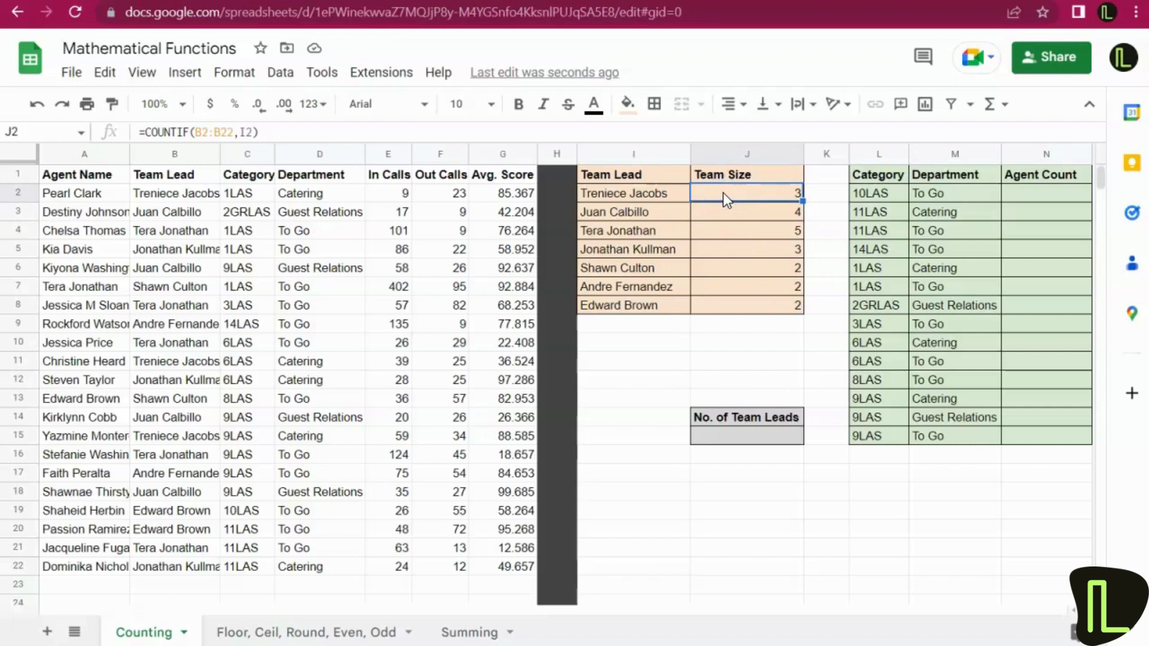
pyautogui.click(411, 128)
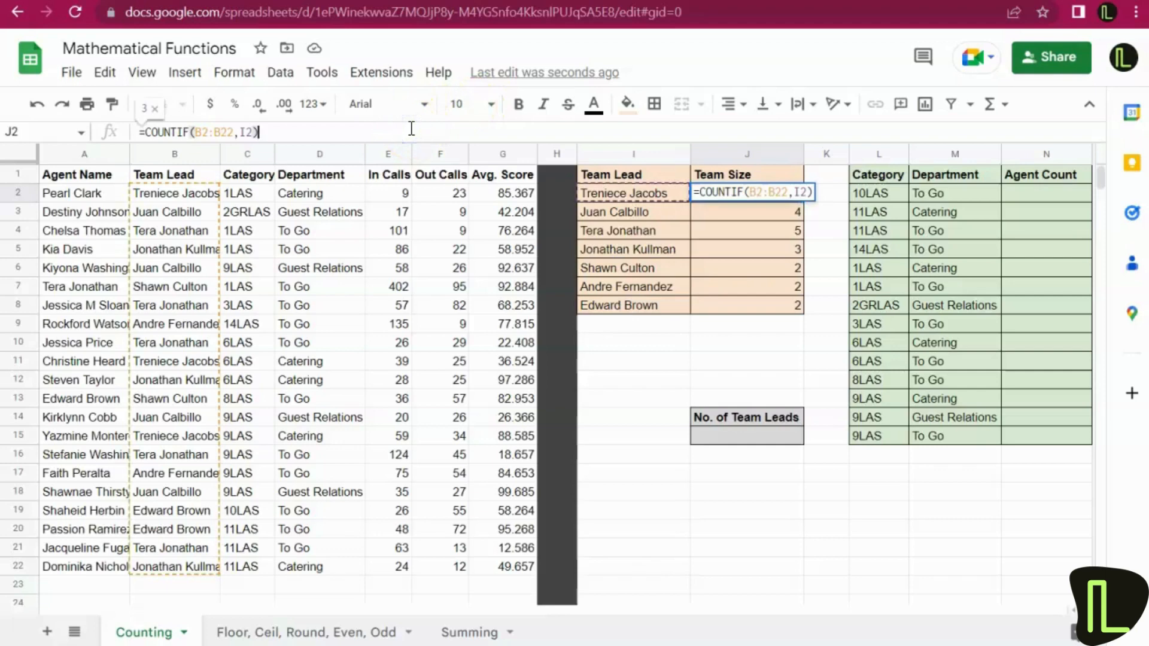
pyautogui.hotkey('alt', 'Return')
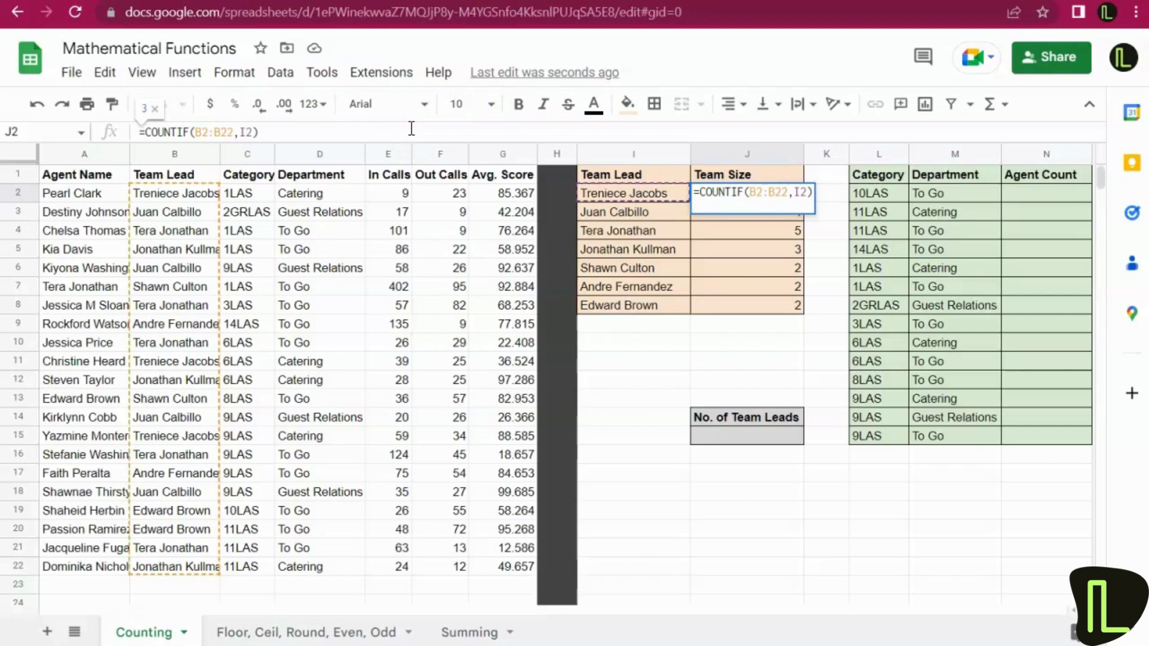
pyautogui.press('BackSpace')
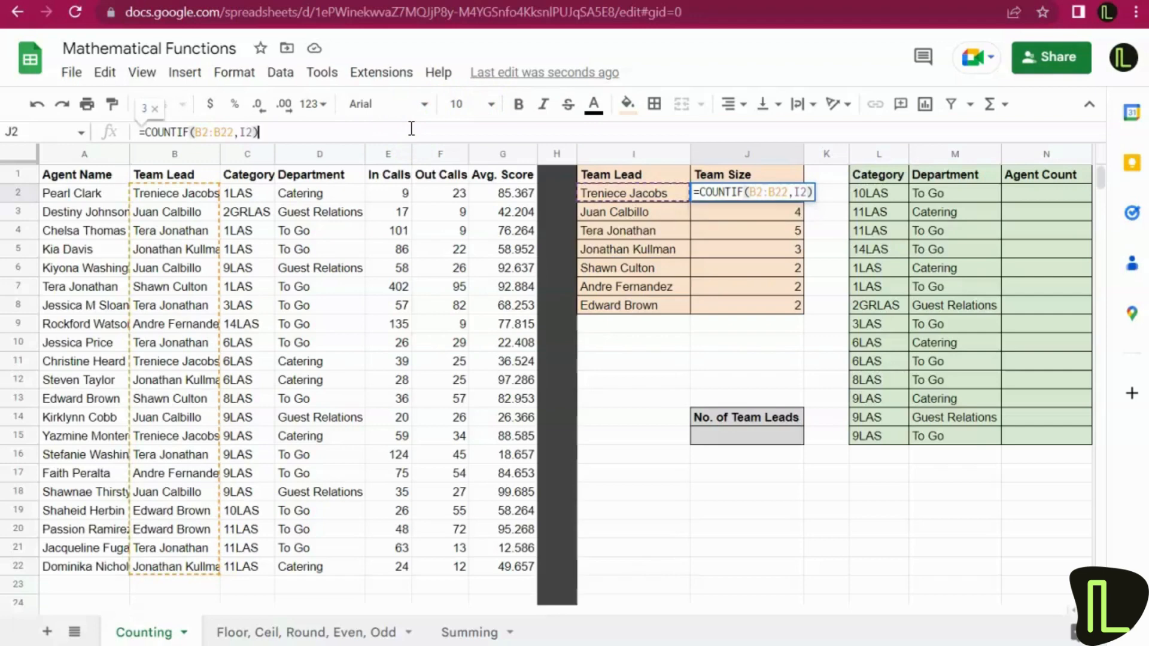
pyautogui.press('Return')
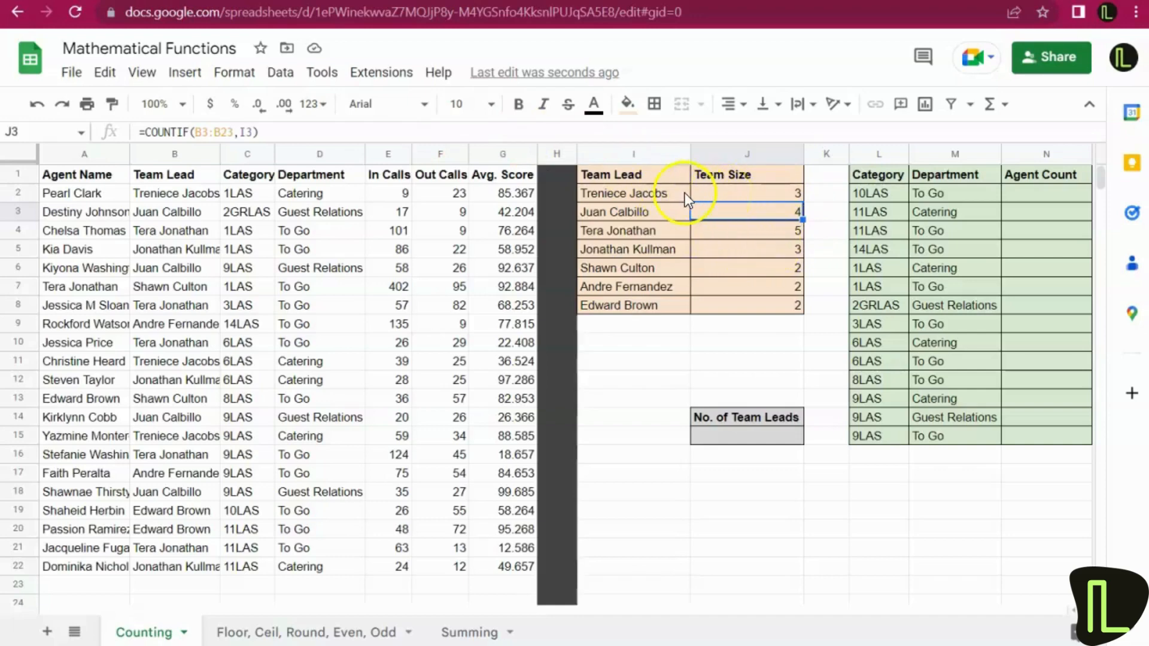
pyautogui.click(642, 192)
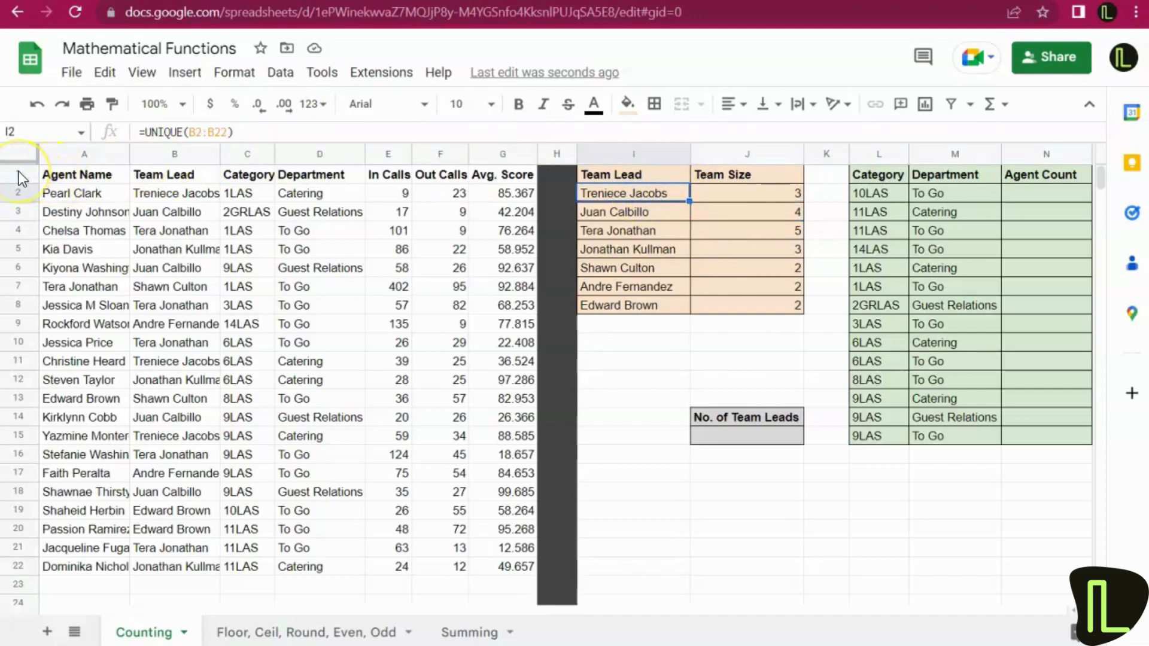
# - Add a filter to the agent data table in A1:G22
pyautogui.moveTo(60, 174); pyautogui.dragTo(512, 566)
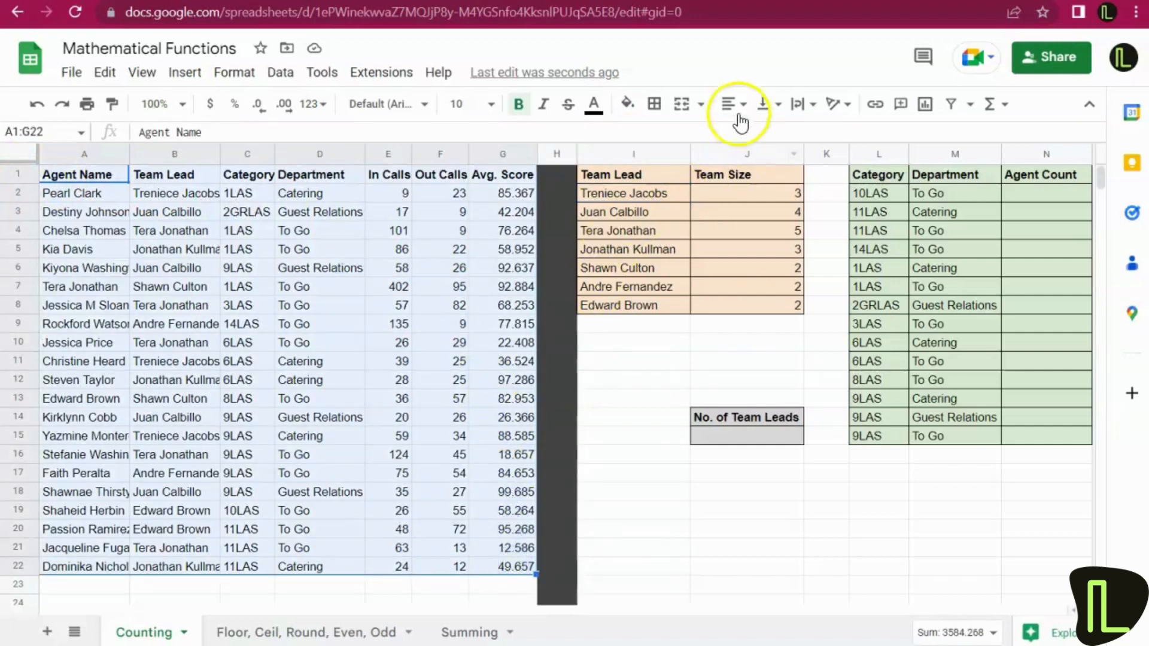
pyautogui.click(951, 106)
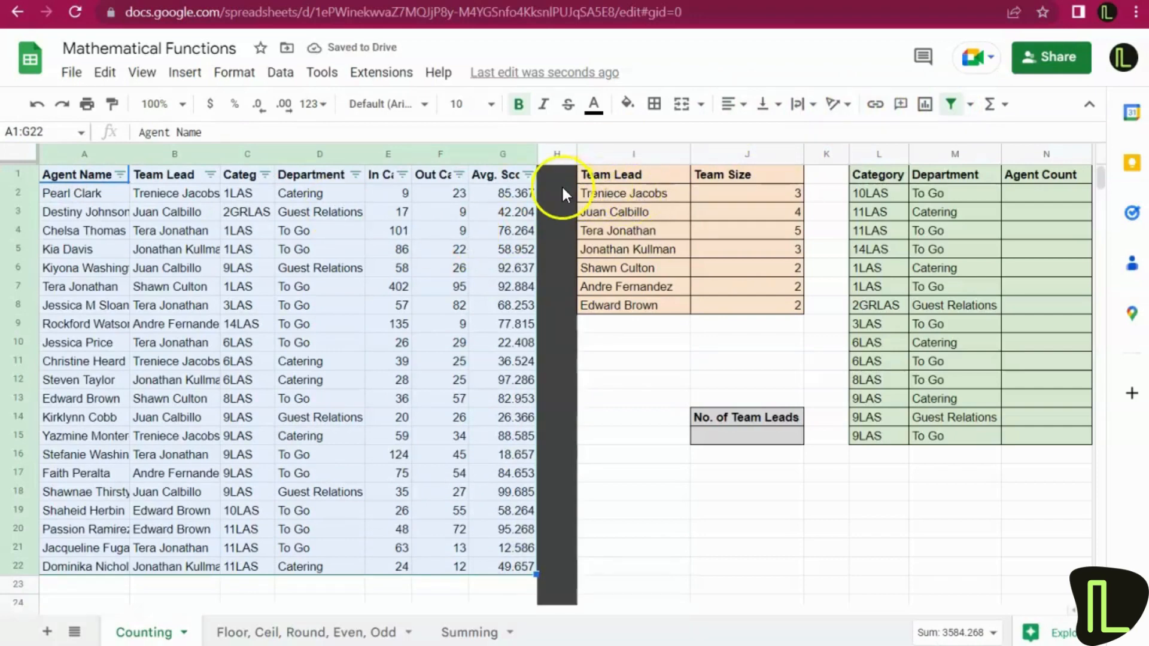
# - Filter the Team Lead column by value to the lead in I2, and select the matching cells to check their count
pyautogui.click(209, 174)
pyautogui.click(291, 396)
pyautogui.click(290, 443)
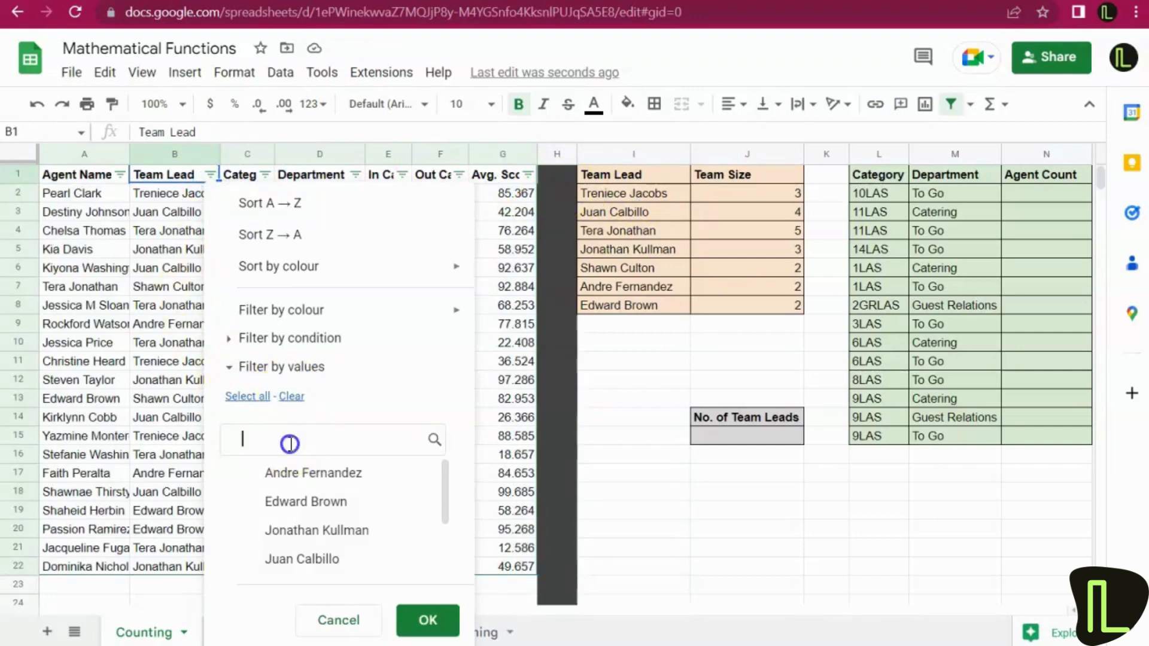
pyautogui.write('tr')
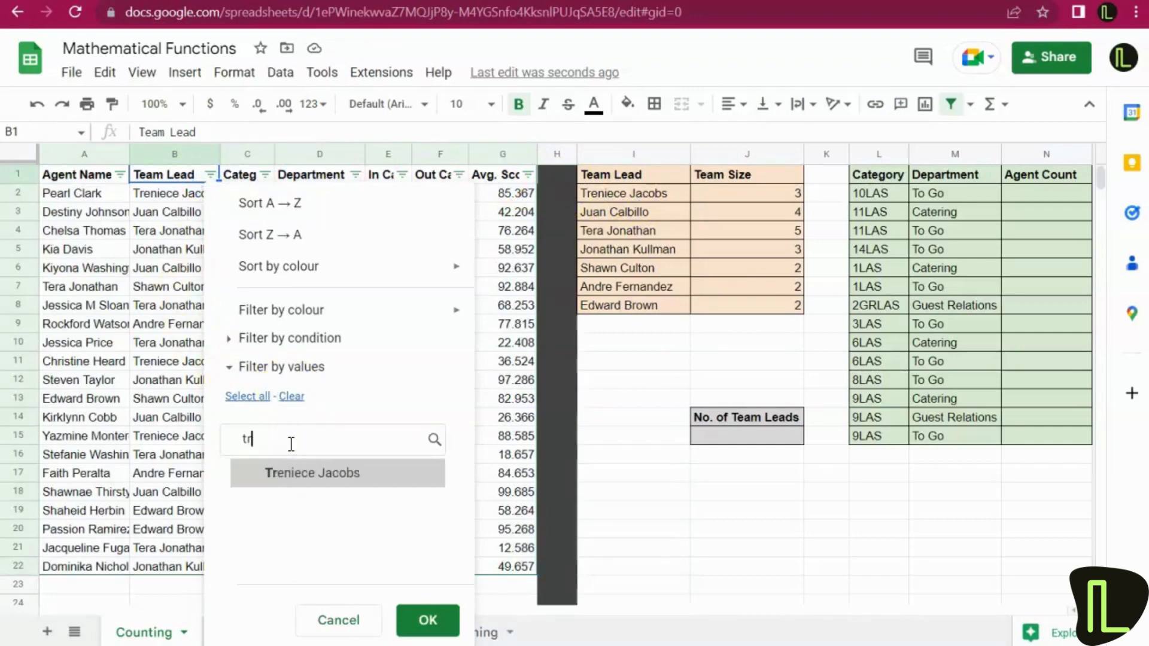
pyautogui.click(317, 486)
pyautogui.click(427, 621)
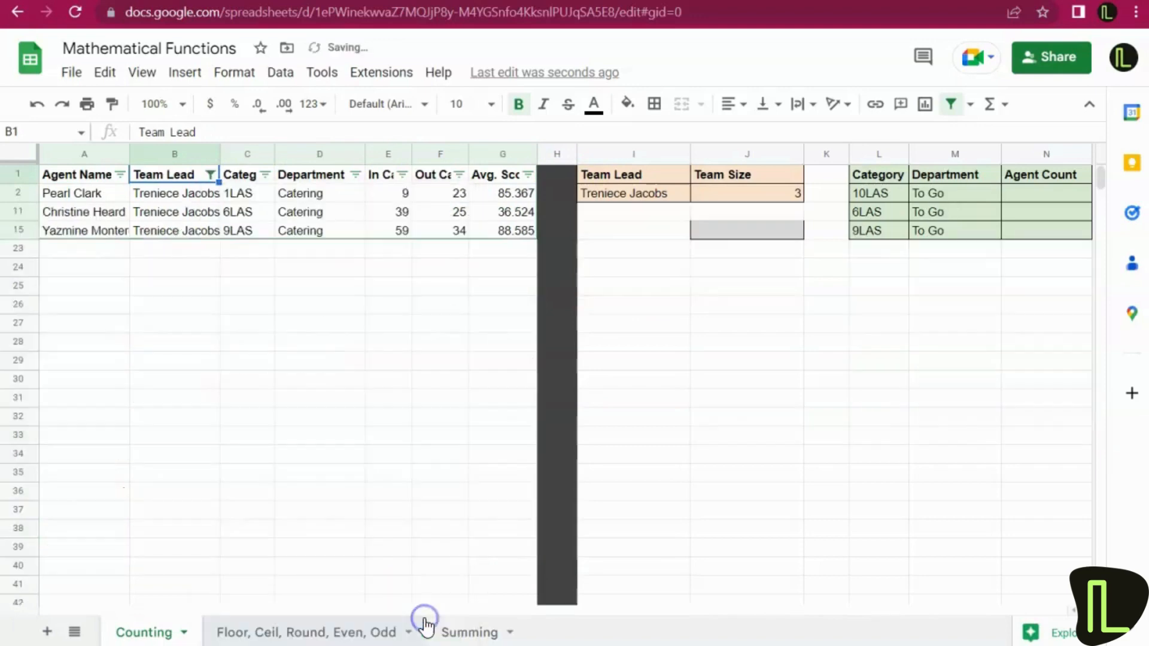
pyautogui.click(174, 194)
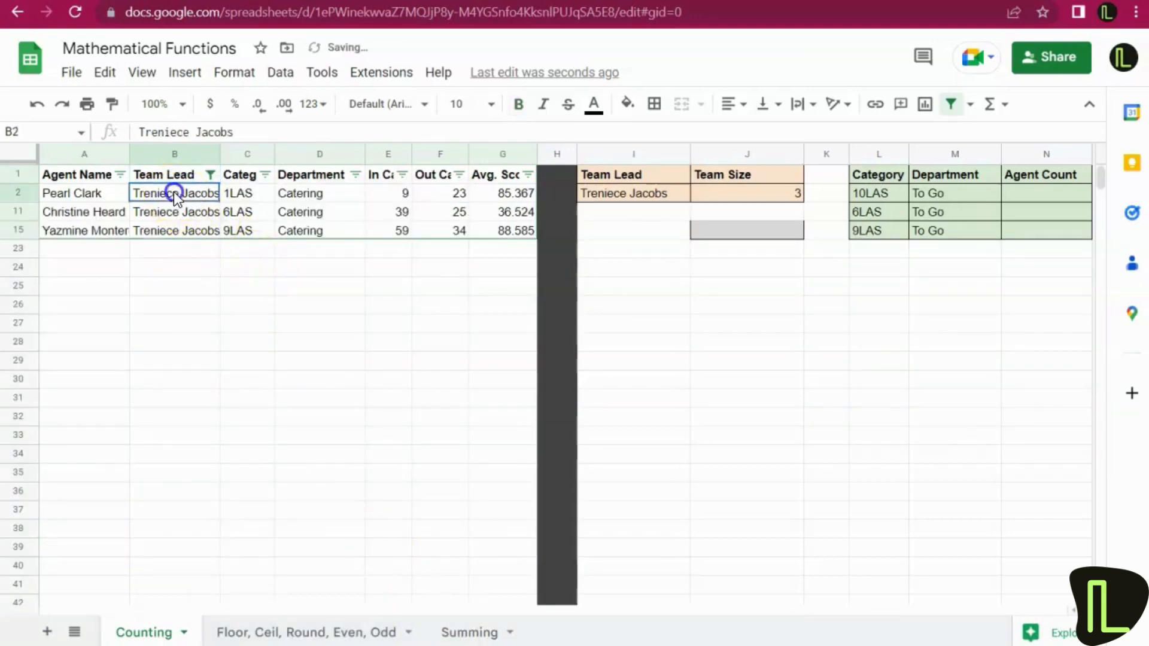
pyautogui.moveTo(174, 198); pyautogui.dragTo(185, 227)
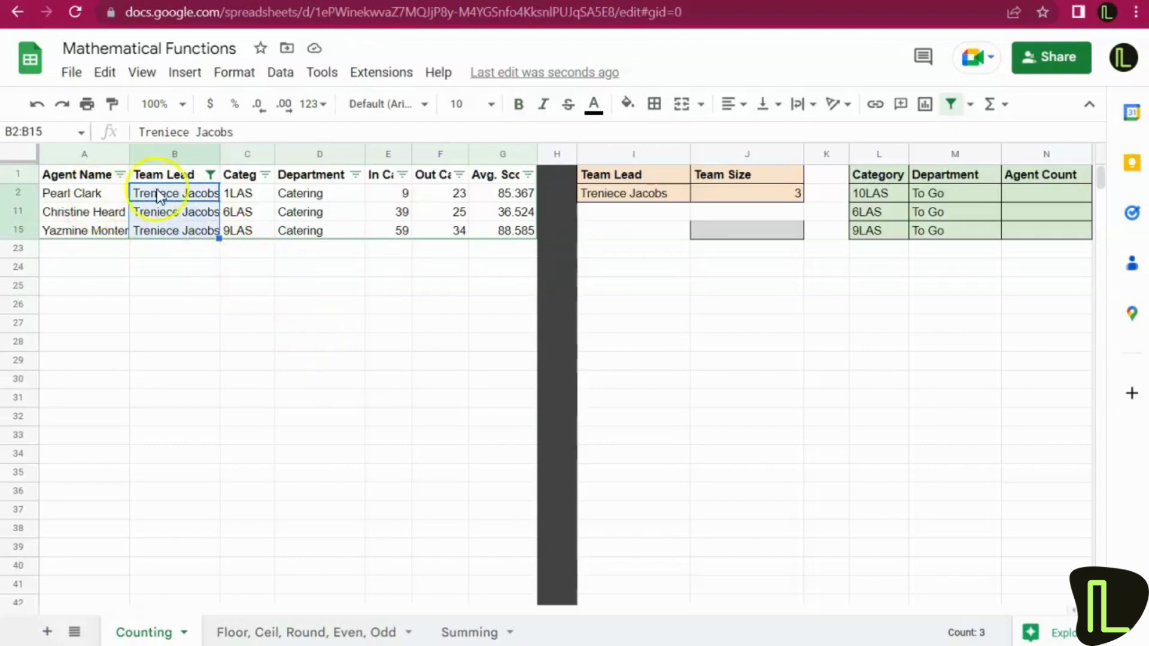
# - Reselect all values in the Team Lead filter to show every agent row again
pyautogui.click(211, 174)
pyautogui.click(247, 396)
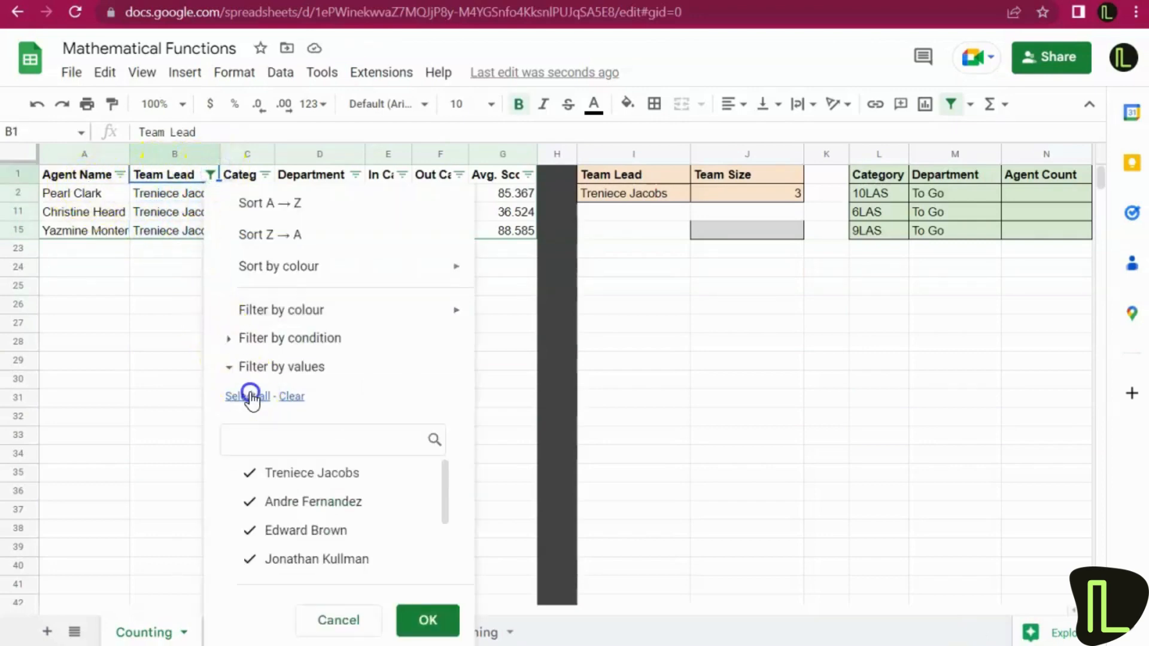
pyautogui.click(428, 621)
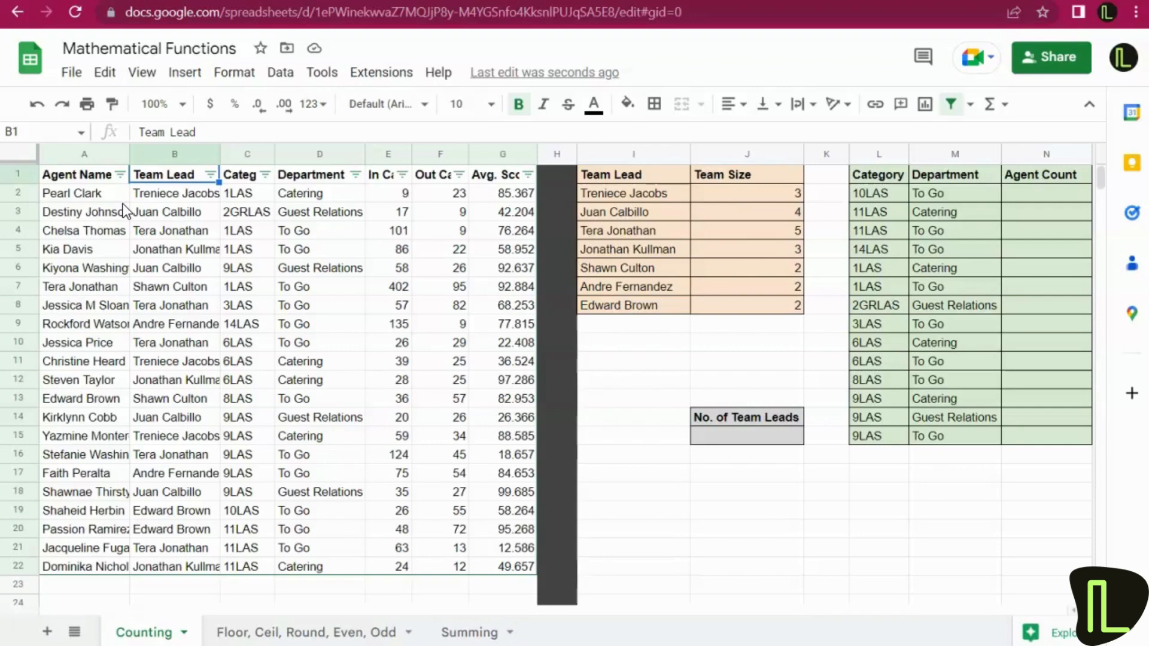
# - Check the Team Size formulas in J2 and J8, and filter the Team Lead column to only the lead in I8
pyautogui.click(741, 201)
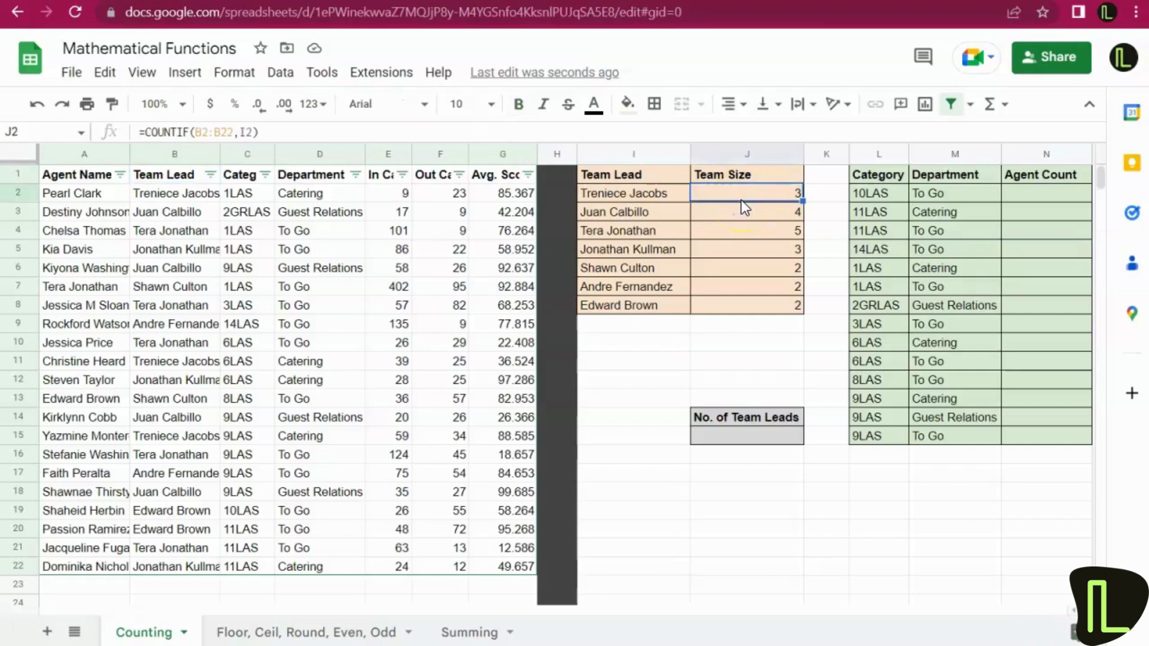
pyautogui.click(721, 305)
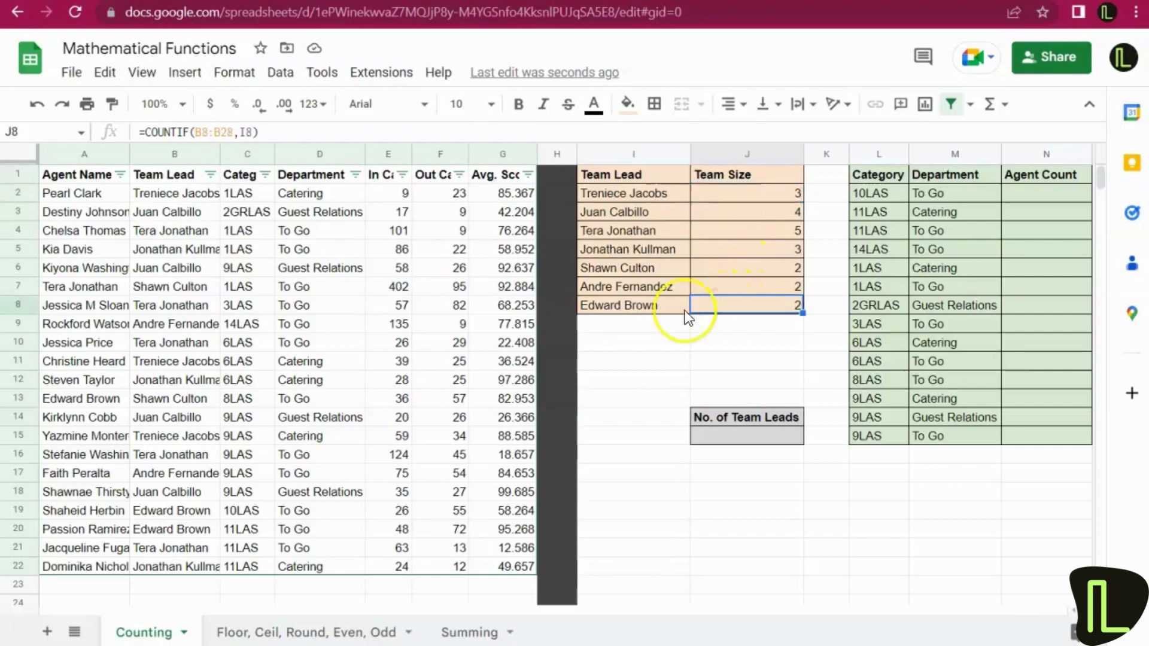
pyautogui.click(210, 175)
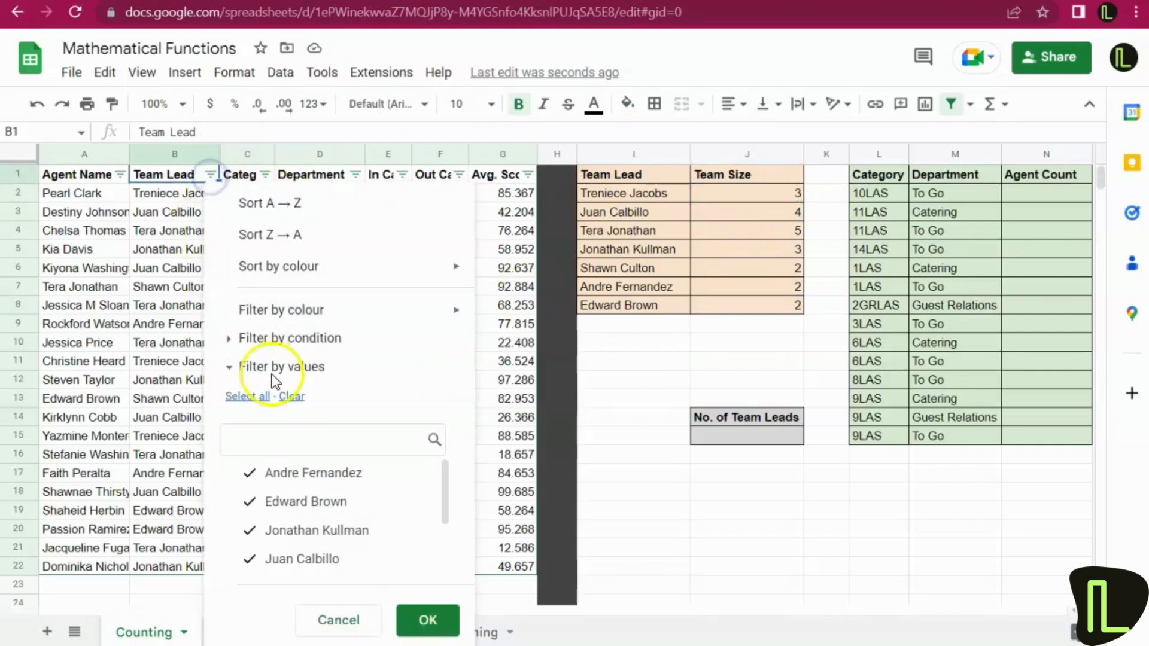
pyautogui.click(288, 403)
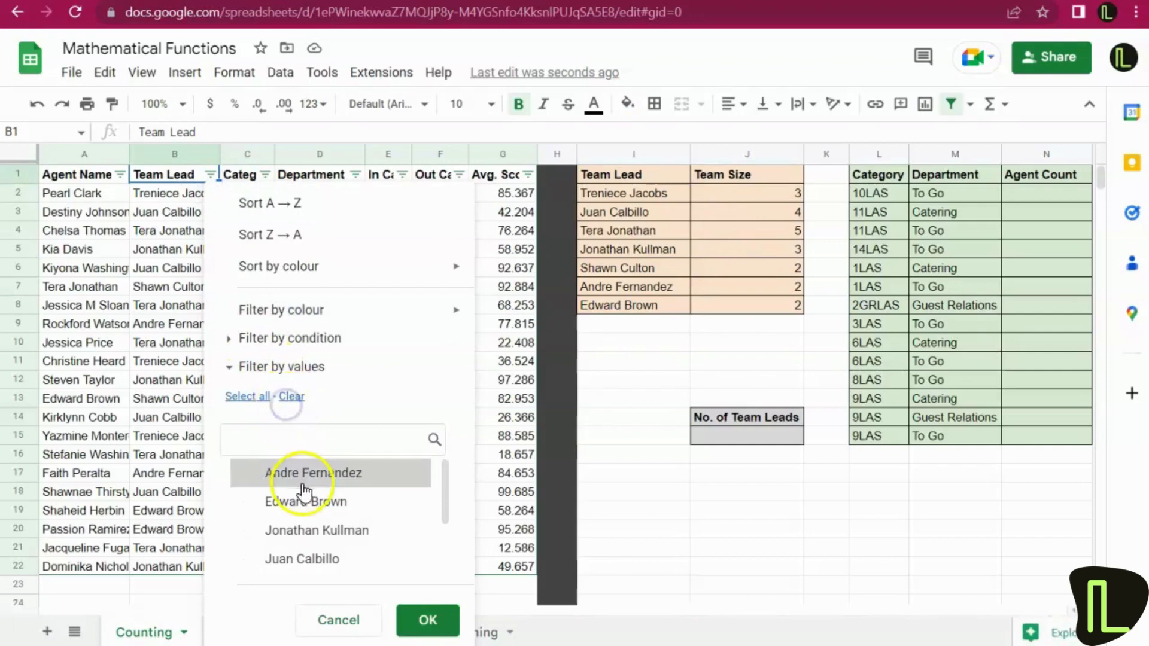
pyautogui.click(304, 502)
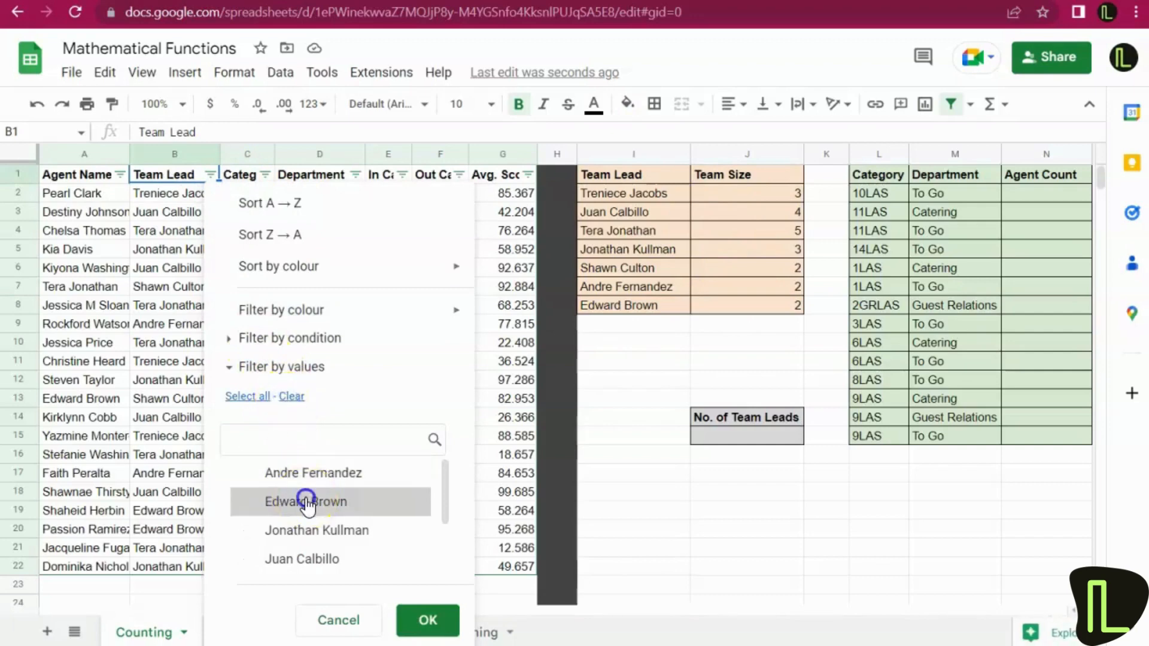
pyautogui.click(428, 620)
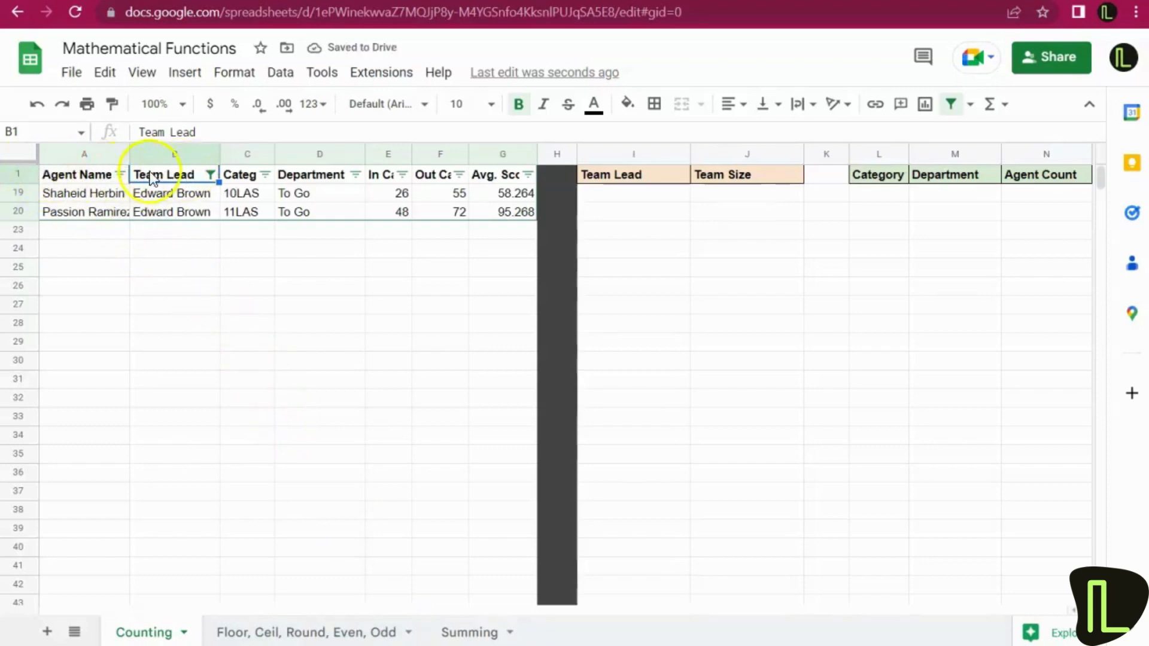
# - Restore all team leads in the Team Lead filter so the whole agent table is shown
pyautogui.click(211, 174)
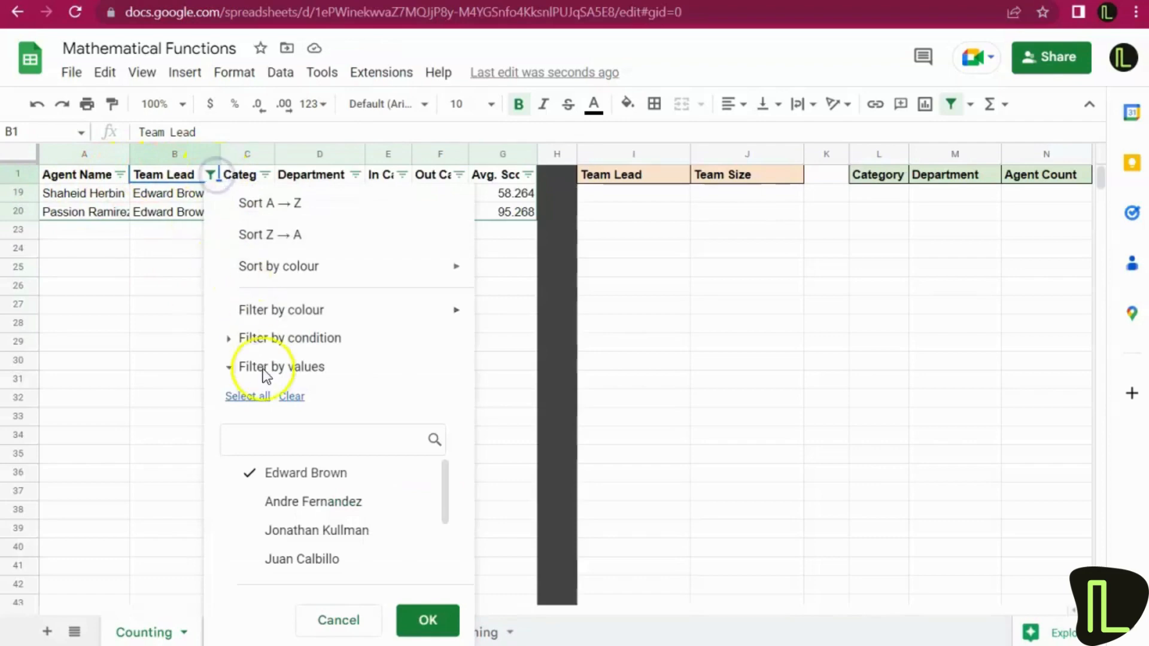
pyautogui.click(257, 397)
pyautogui.click(421, 619)
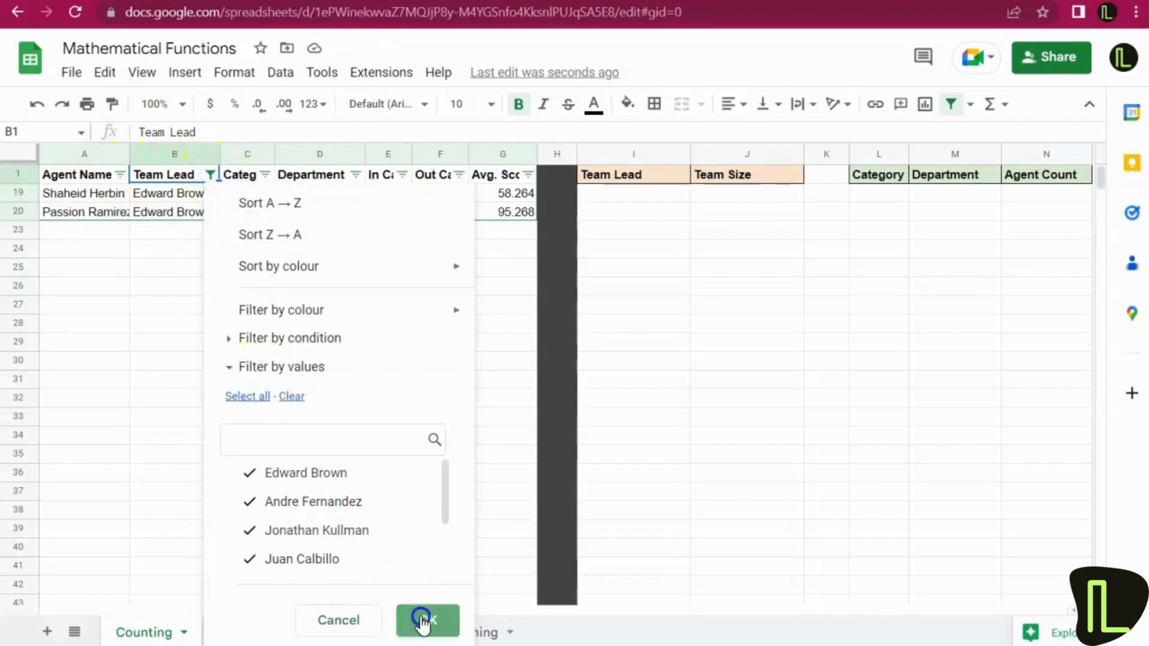
pyautogui.click(616, 349)
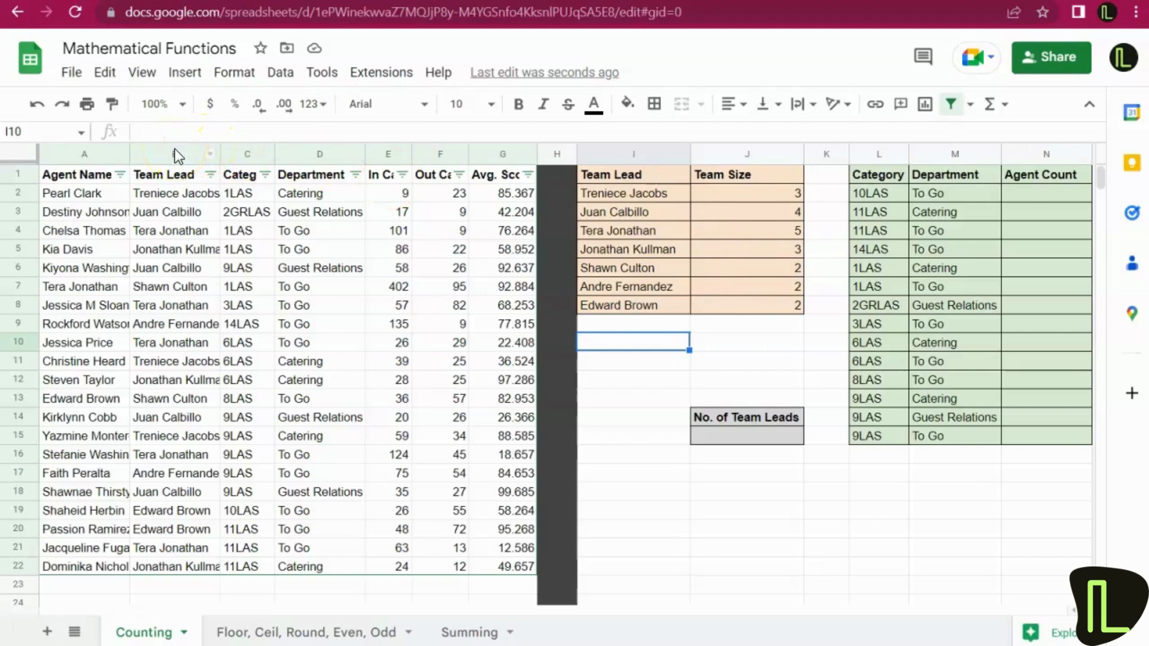
# - Inspect the UNIQUE formula in I2 and the team lead entries below it in I3 and I4
pyautogui.click(630, 196)
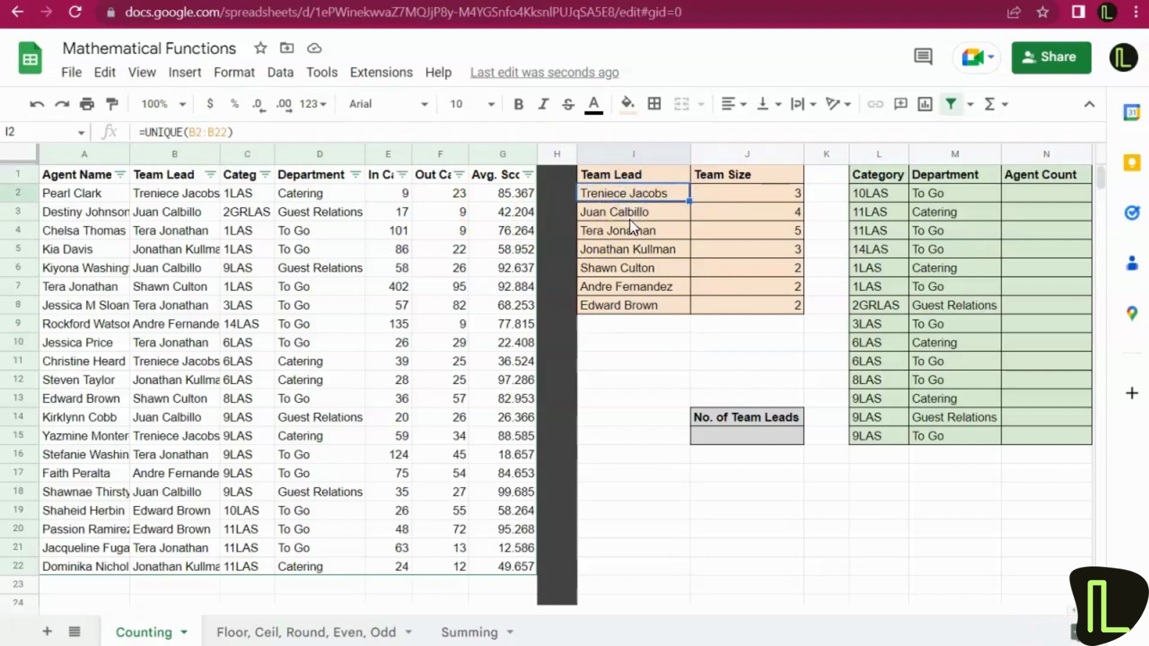
pyautogui.click(630, 219)
pyautogui.click(633, 232)
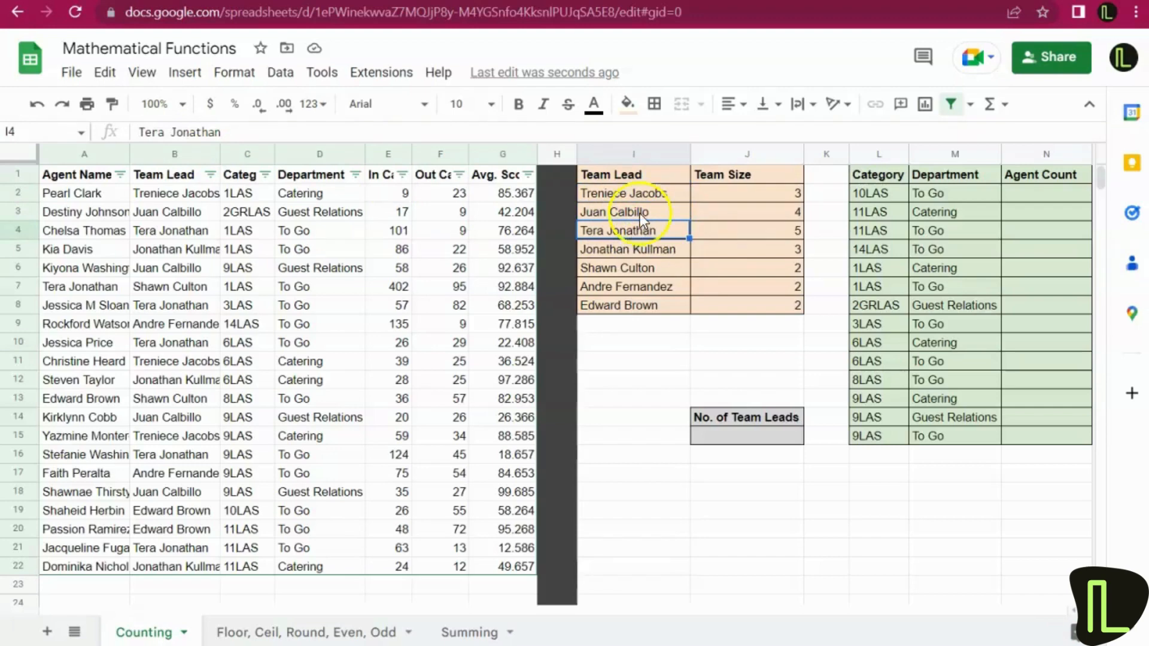
# - Review the Team Lead column, the Category, Department and Agent Count headers, and the first category-department pair in L2 and M2
pyautogui.click(625, 153)
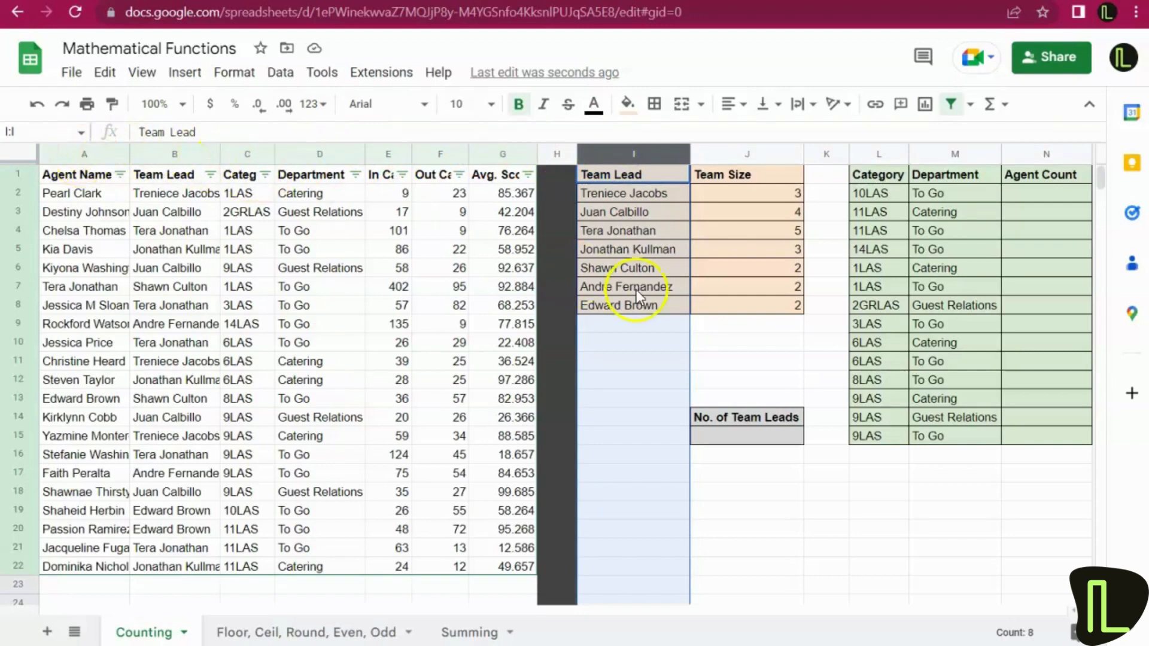
pyautogui.click(888, 266)
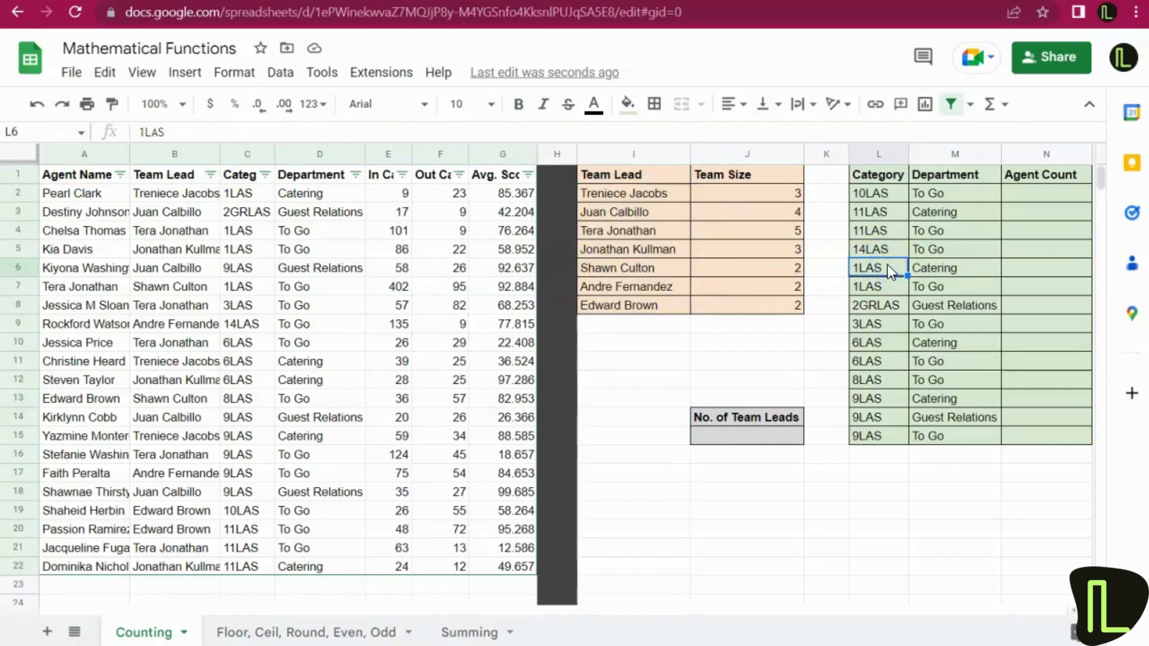
pyautogui.click(876, 179)
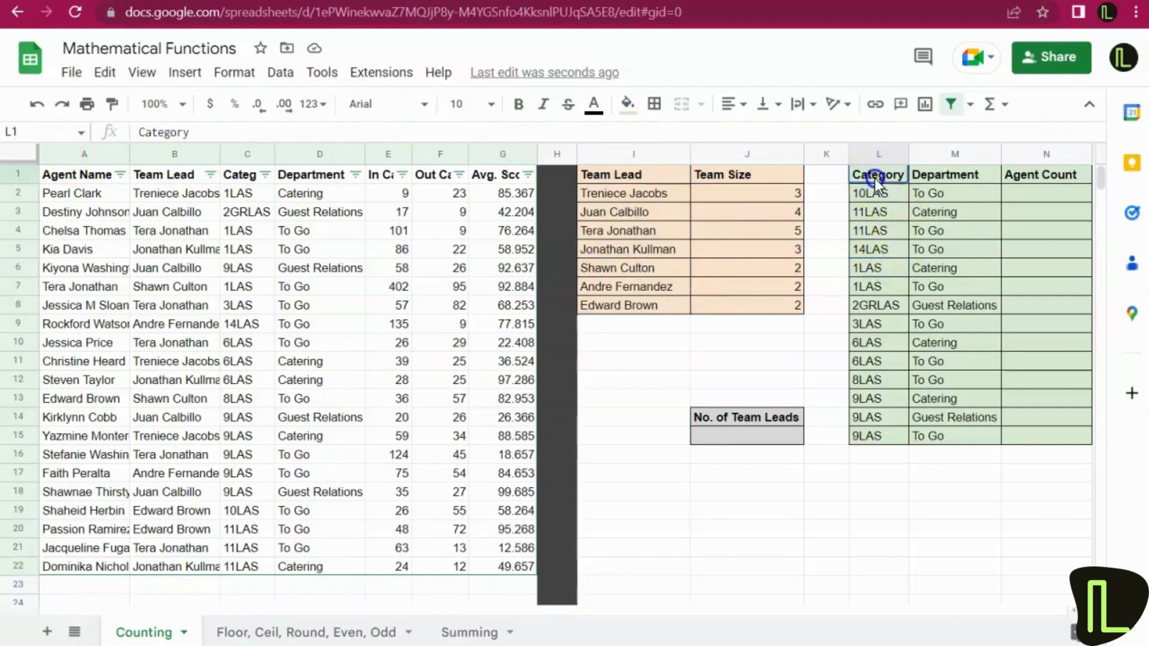
pyautogui.click(932, 180)
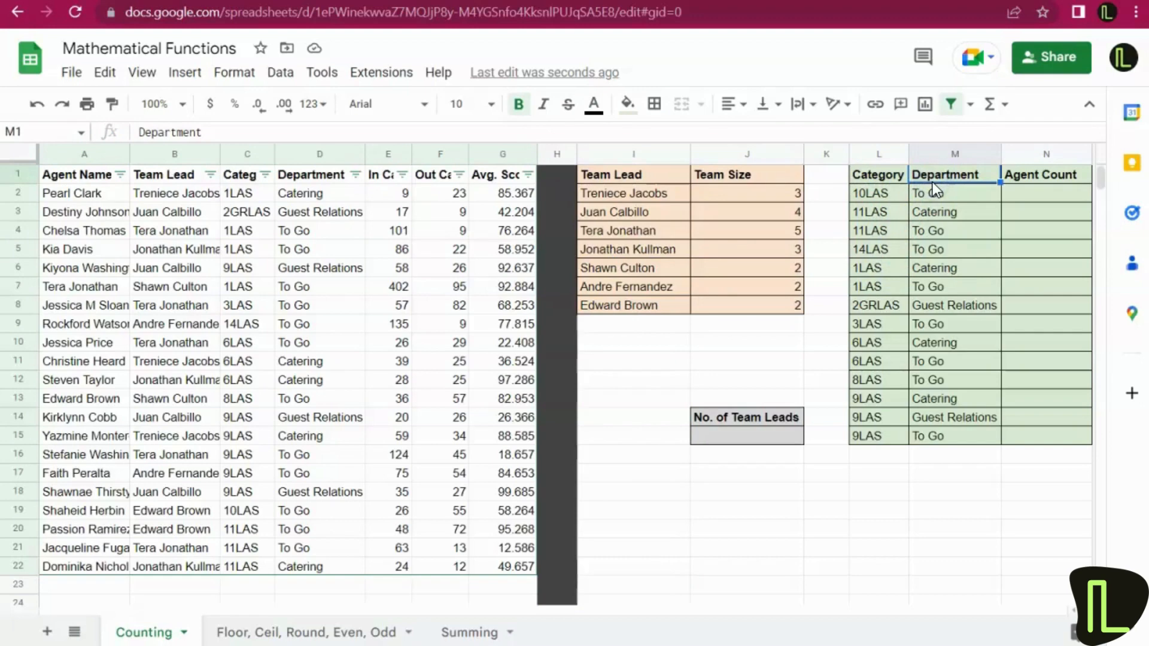
pyautogui.click(1039, 183)
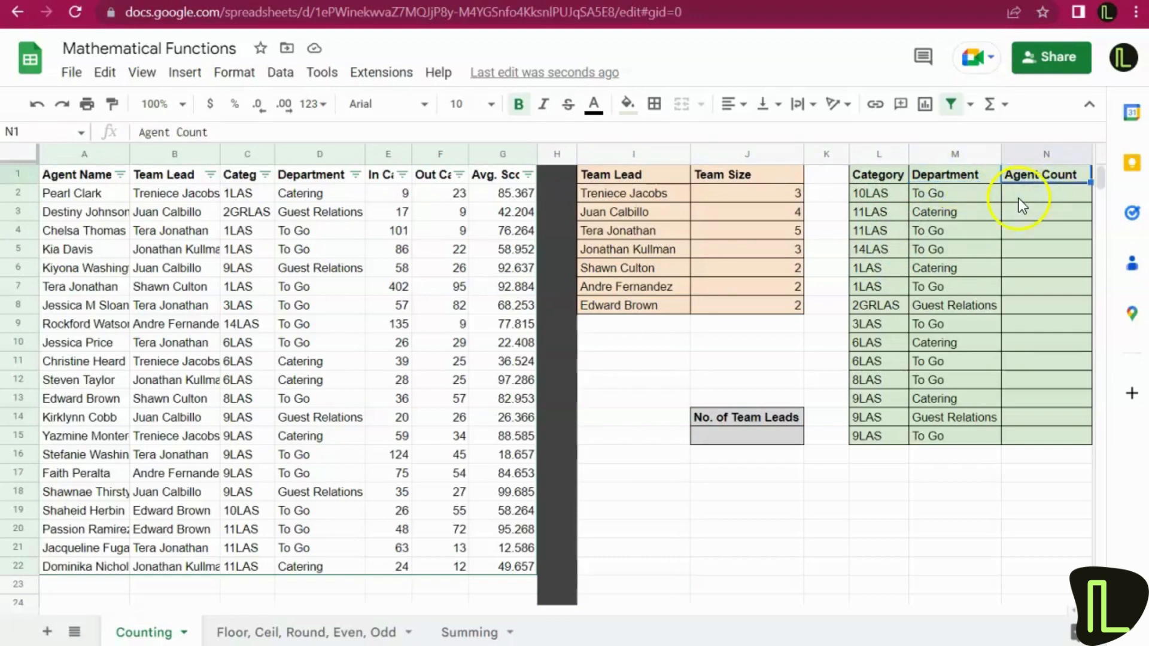
pyautogui.click(881, 195)
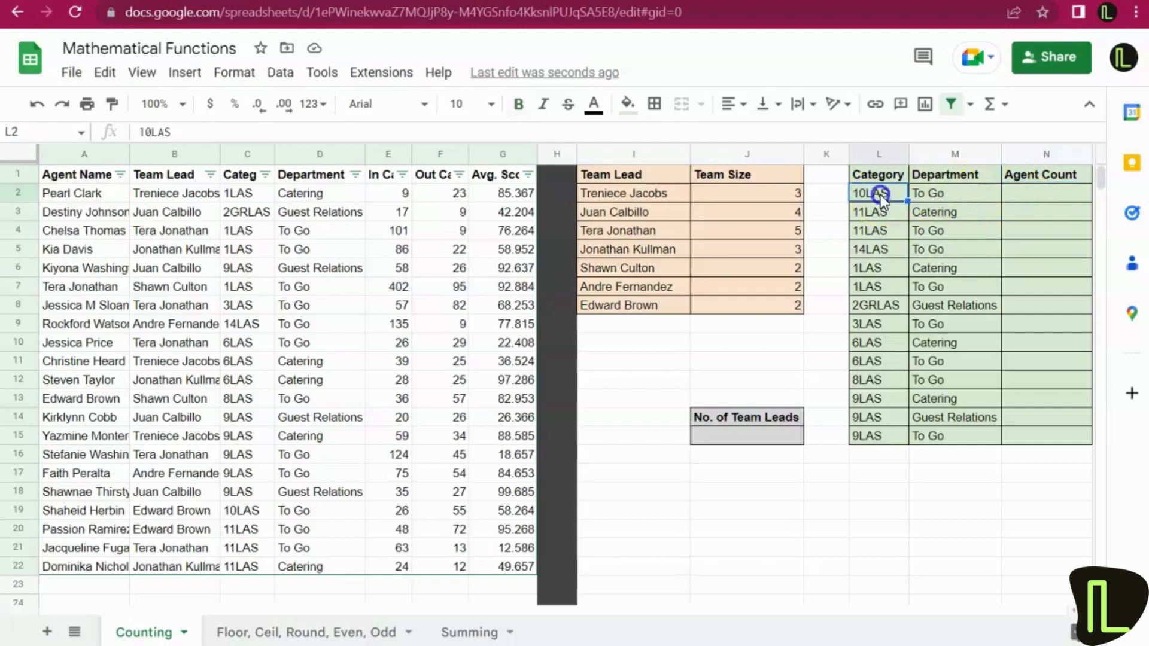
pyautogui.click(929, 192)
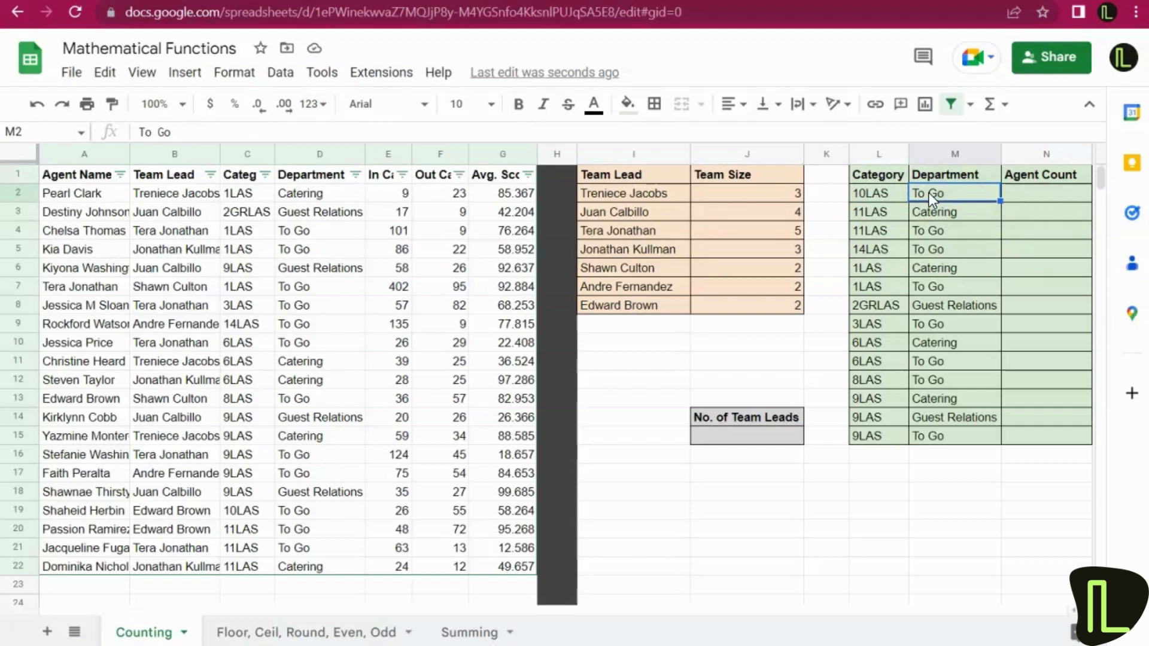
# - Remove the filter from the agent table and check the category and department criteria in L2 and M2
pyautogui.click(952, 111)
pyautogui.click(1025, 202)
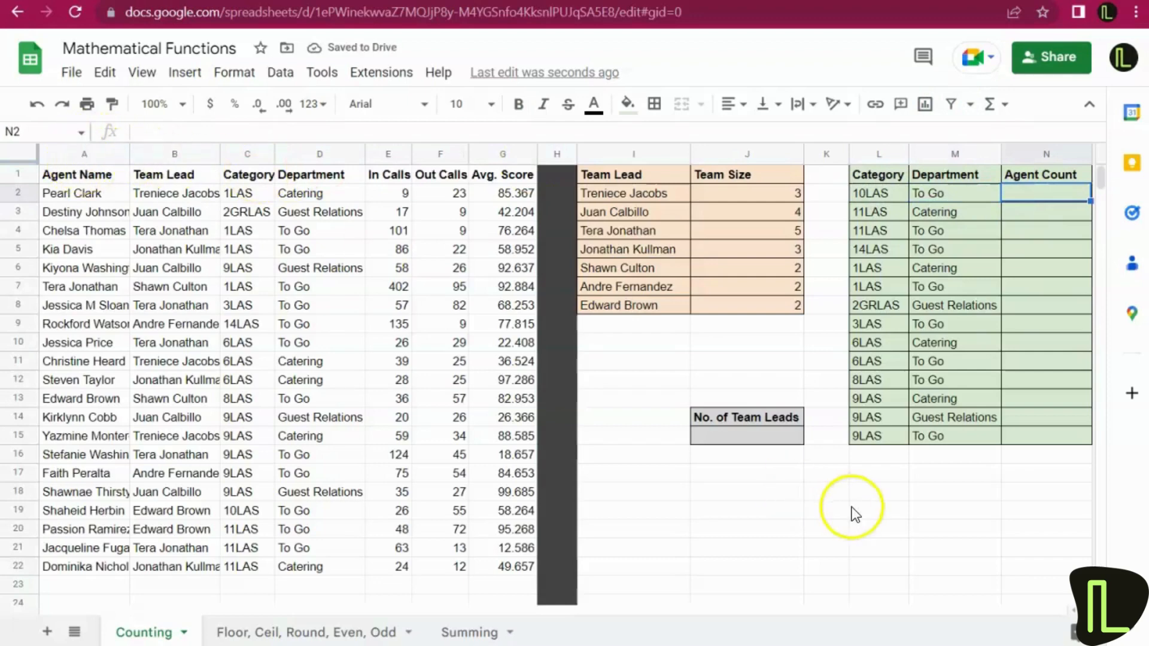
pyautogui.click(864, 195)
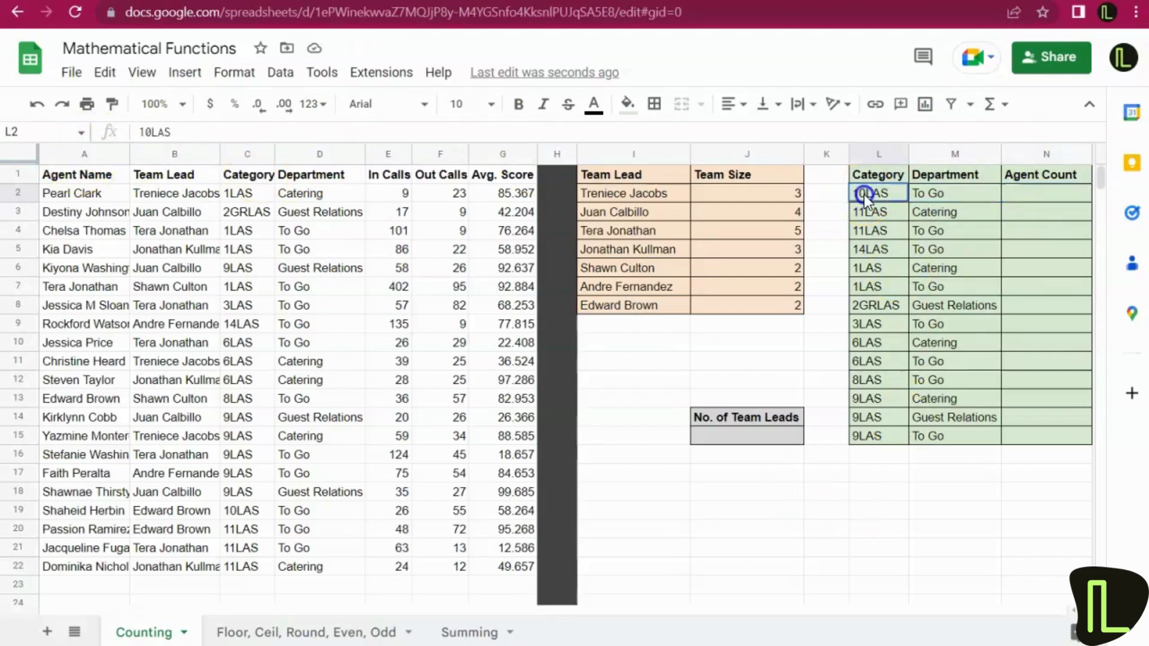
pyautogui.click(932, 193)
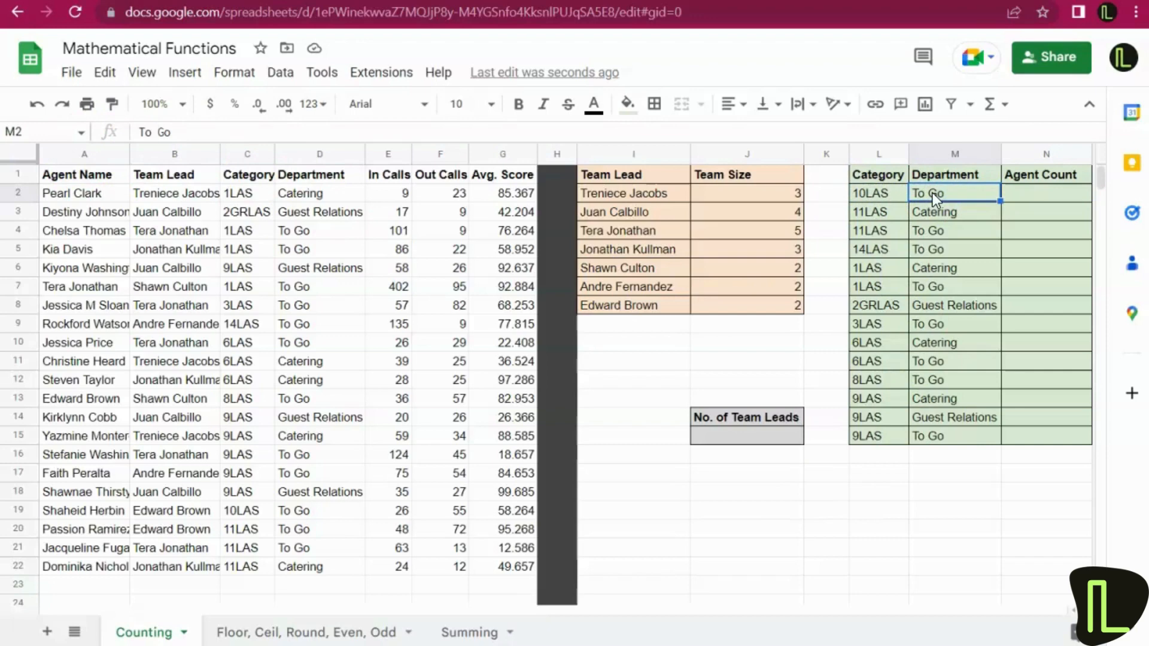
# - Start a COUNTIFS formula in N2 with the agent Category column C:C as first range and L:L as its criterion
pyautogui.click(1015, 195)
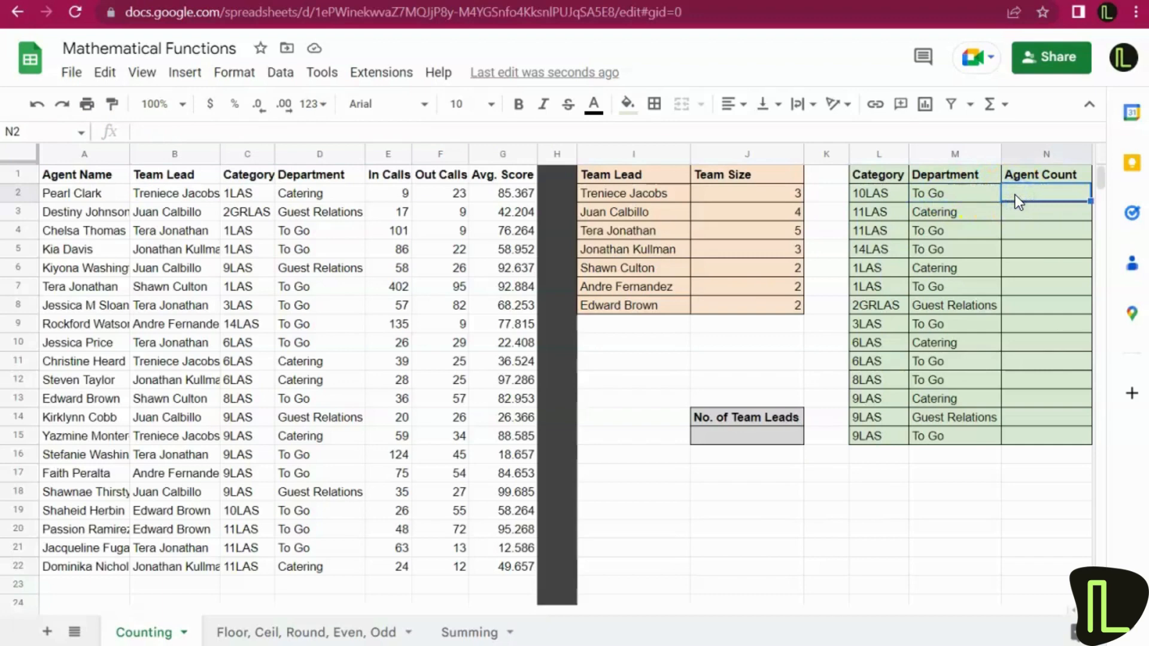
pyautogui.write('=')
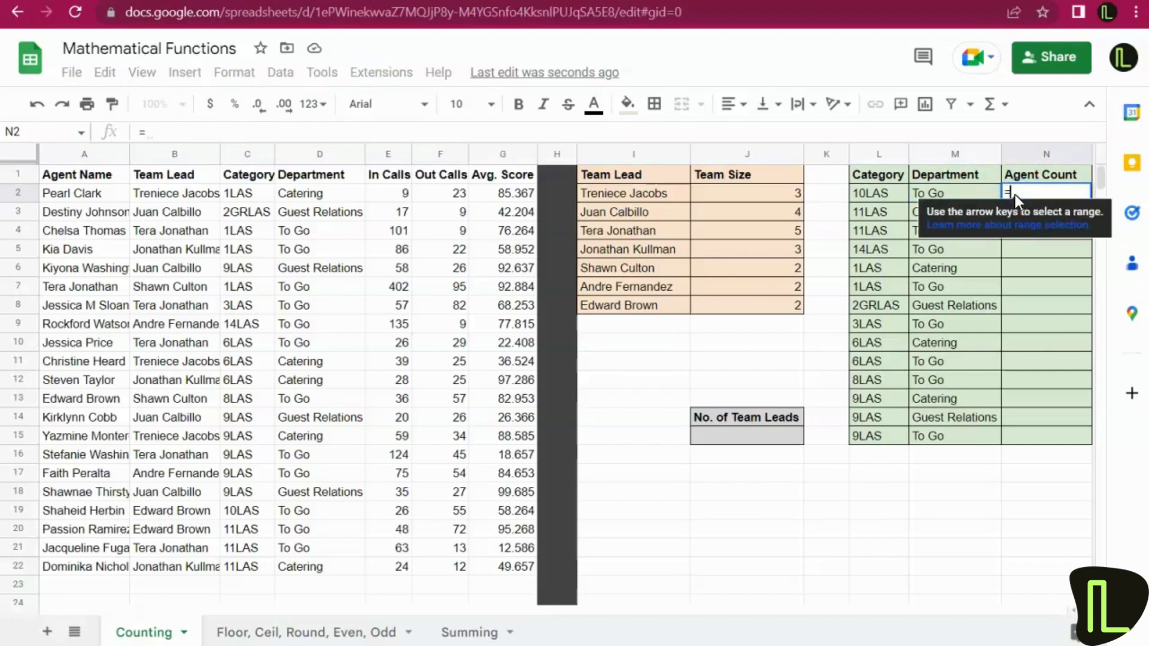
pyautogui.write('counti')
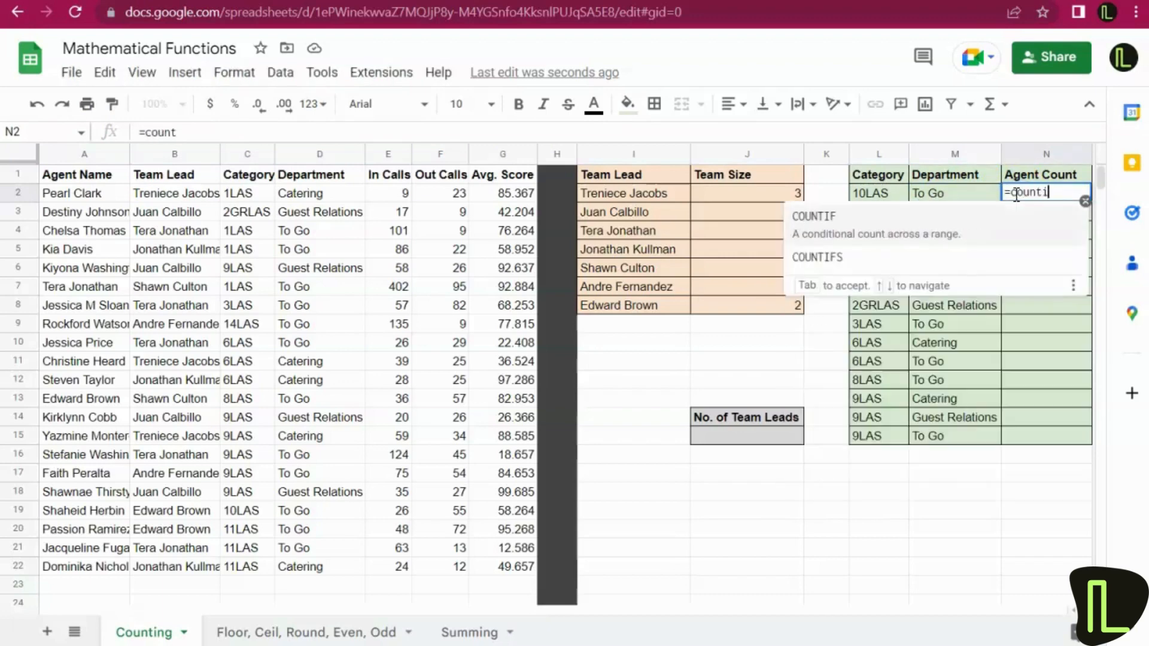
pyautogui.write('fs')
pyautogui.press('Tab')
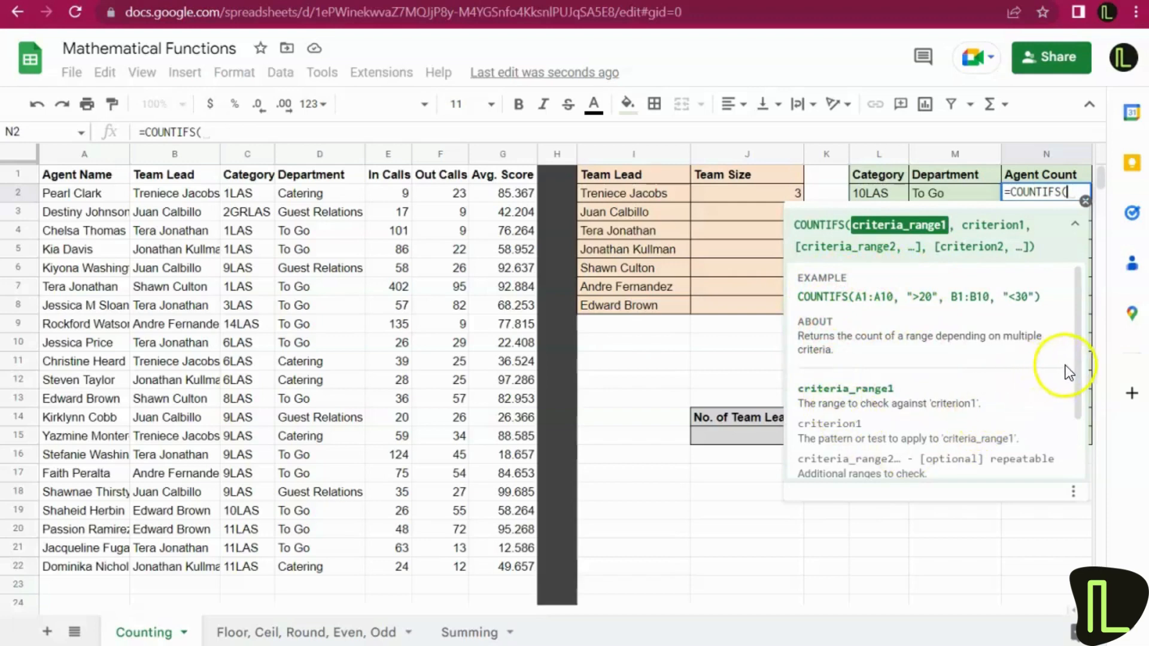
pyautogui.moveTo(1075, 369)
pyautogui.mouseDown()
pyautogui.moveTo(1075, 426)
pyautogui.moveTo(1082, 361)
pyautogui.mouseUp()
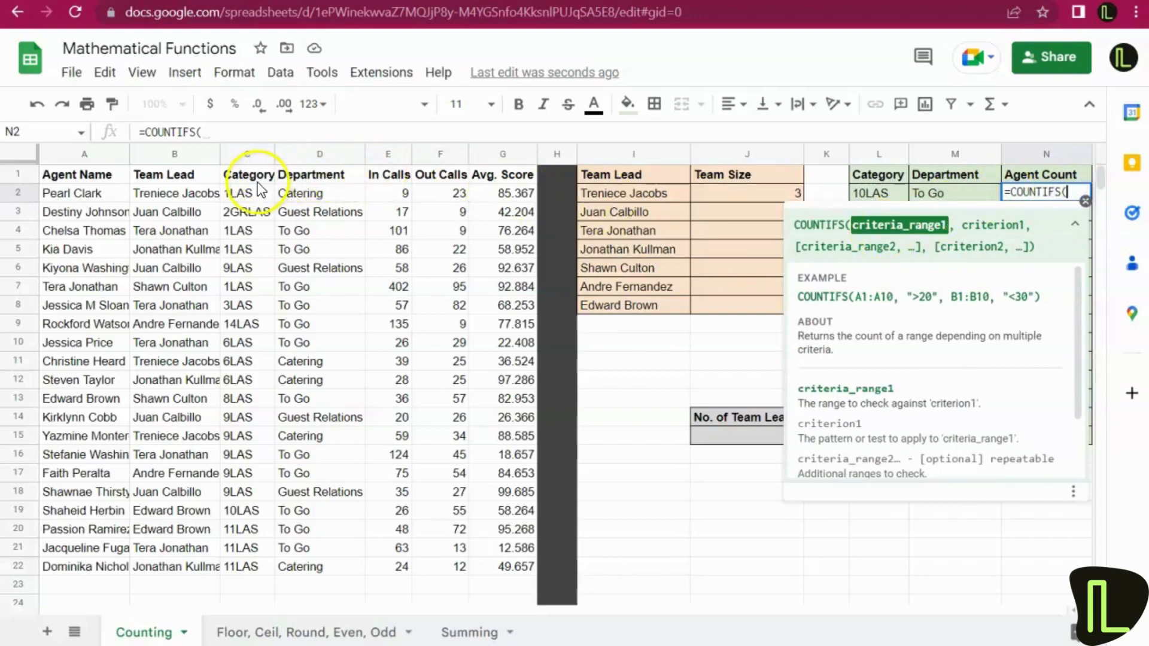
pyautogui.click(244, 157)
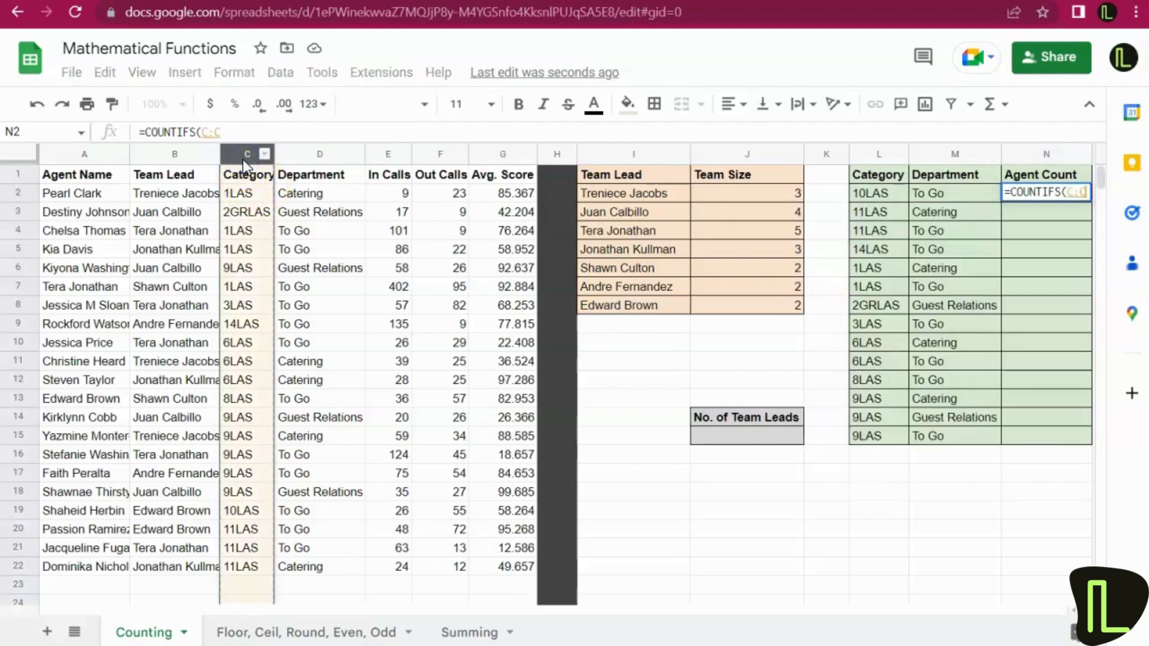
pyautogui.write(',')
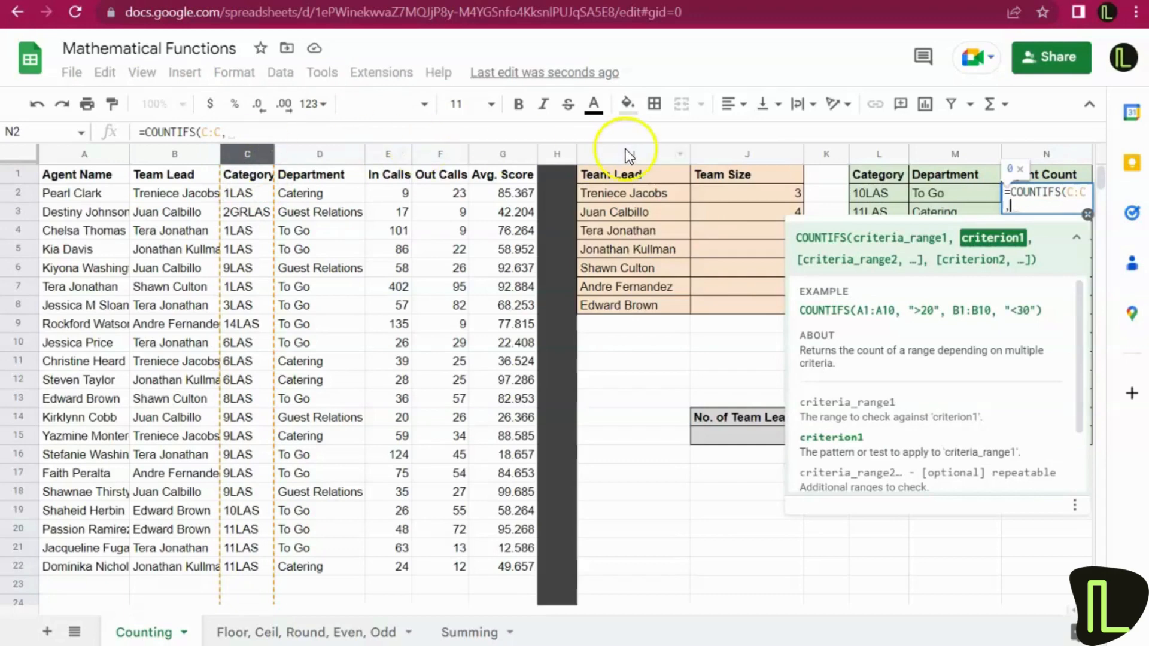
pyautogui.click(870, 149)
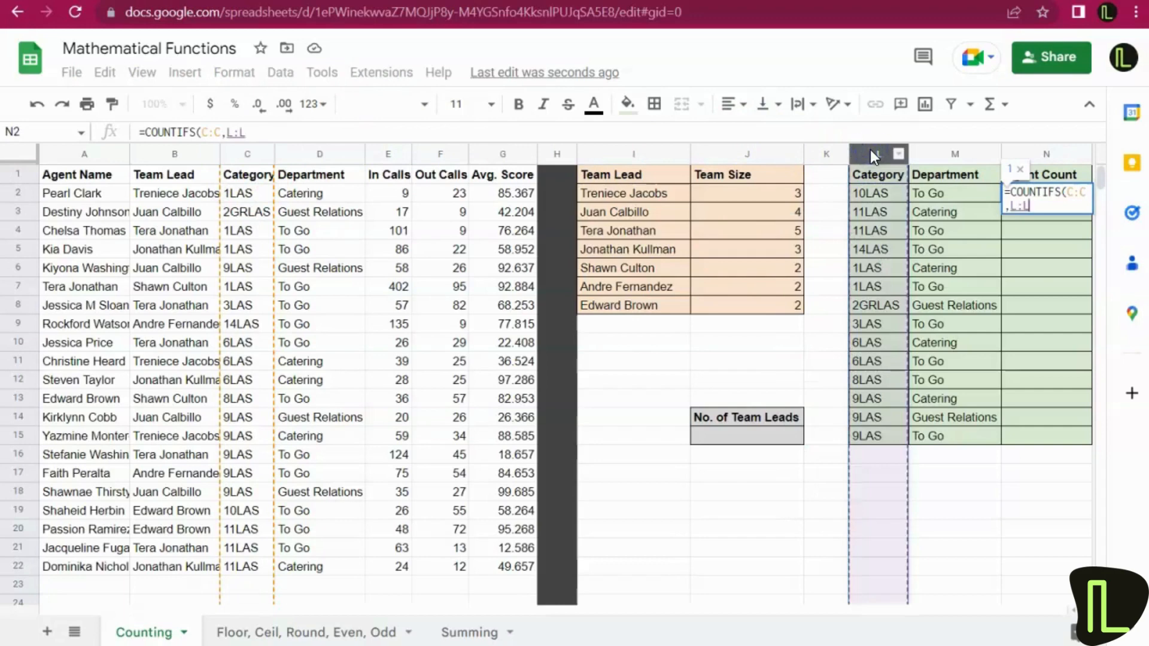
pyautogui.write(',')
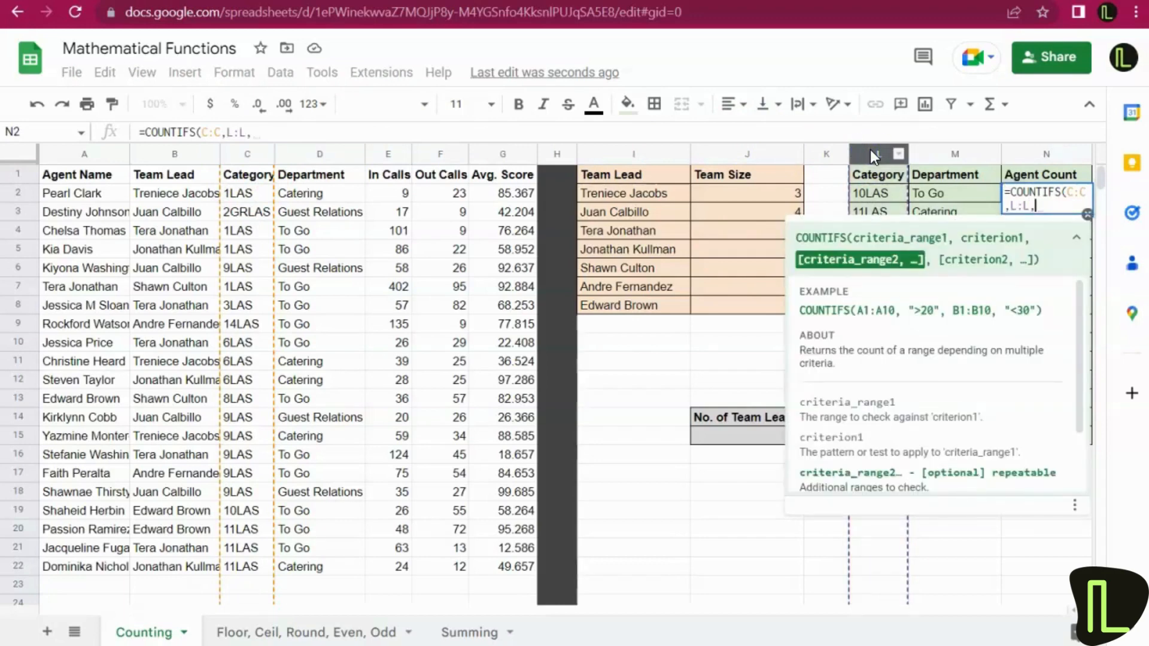
# - Complete the N2 COUNTIFS formula with range D:D and criterion M:M, and accept the suggested auto-fill for the Agent Count column
pyautogui.click(303, 157)
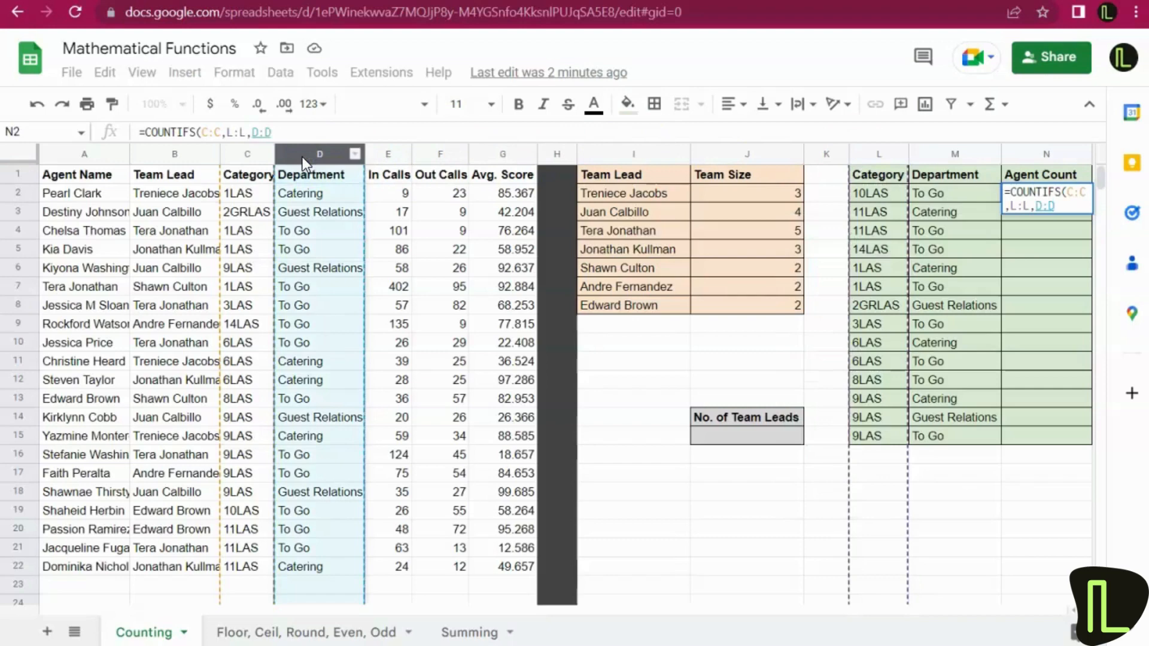
pyautogui.write(',')
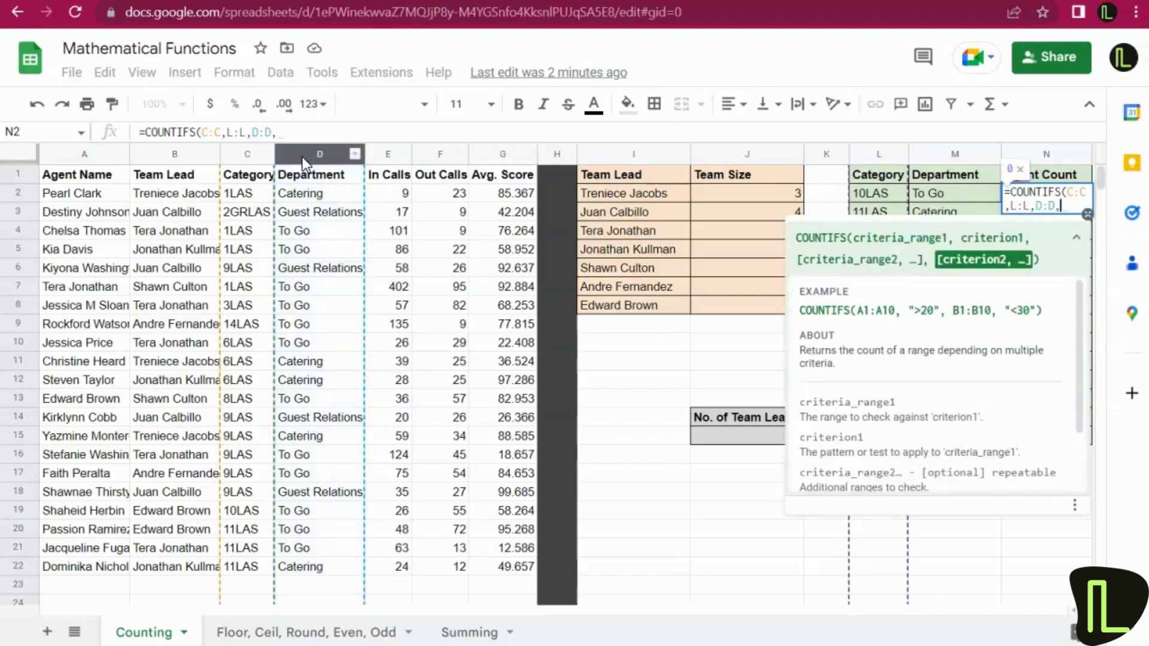
pyautogui.click(935, 154)
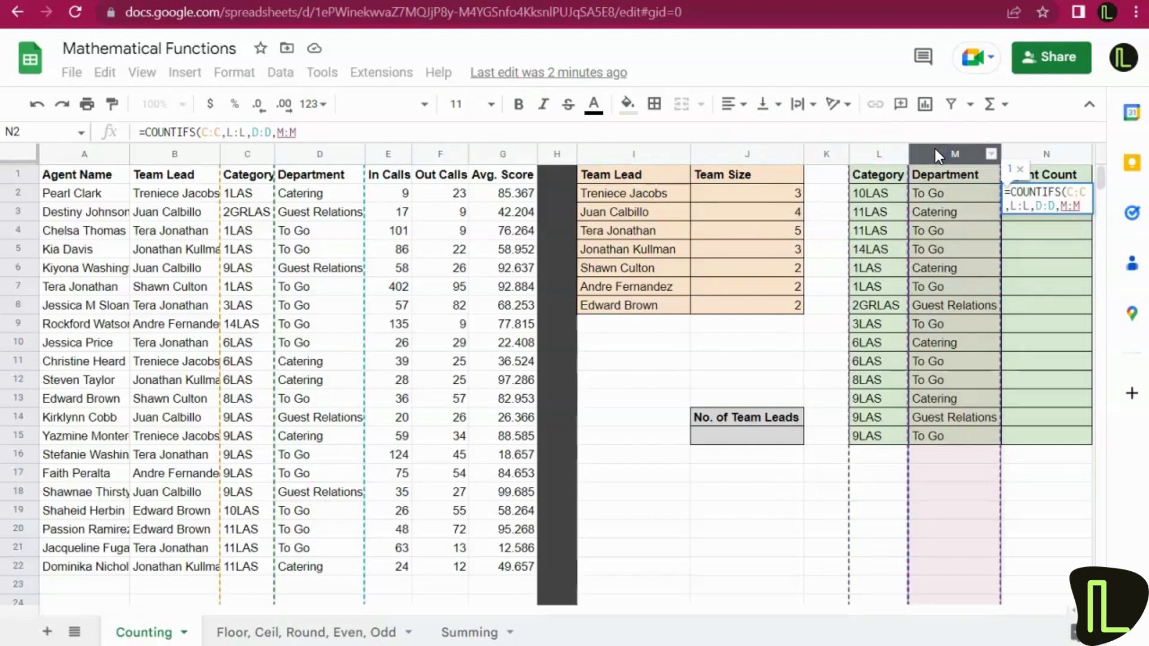
pyautogui.write(')')
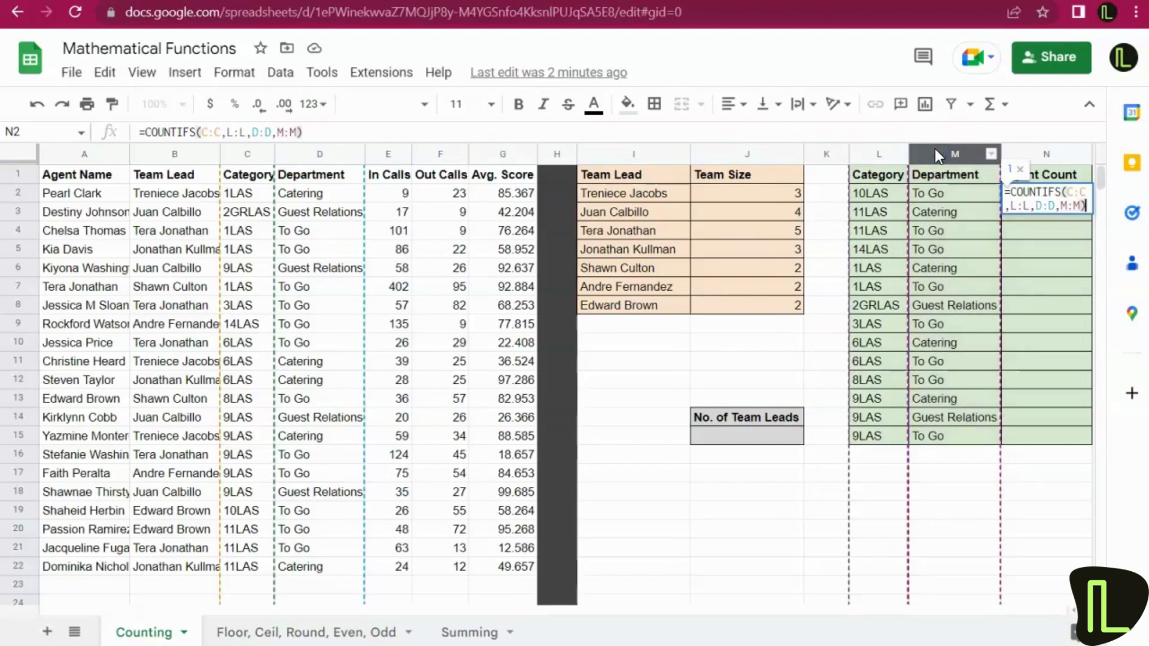
pyautogui.press('Return')
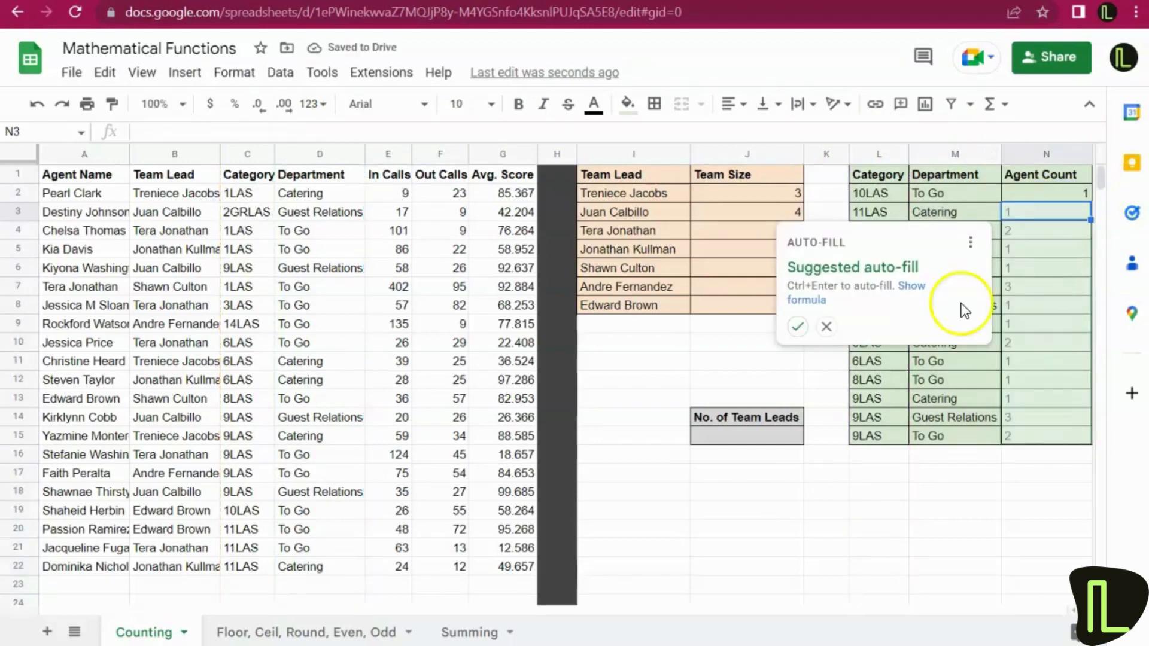
pyautogui.click(798, 328)
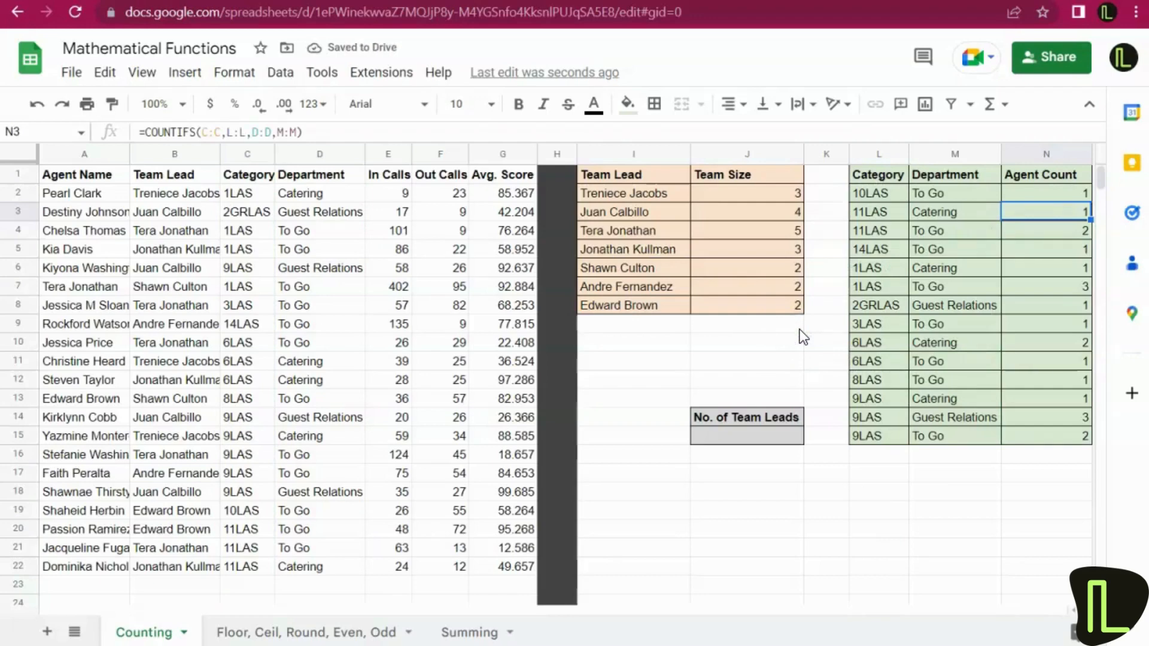
# - Compare the COUNTIF formula in J2 with the COUNTIFS formula in N2, and inspect the 1LAS To Go entry in row 7
pyautogui.click(761, 205)
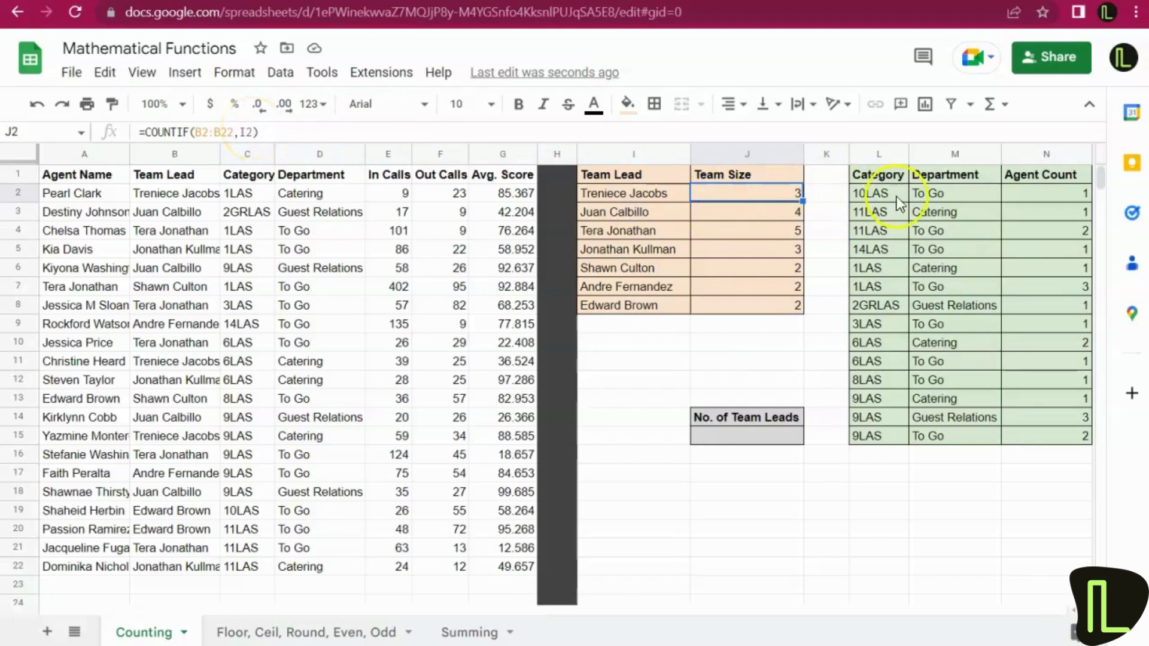
pyautogui.click(1036, 199)
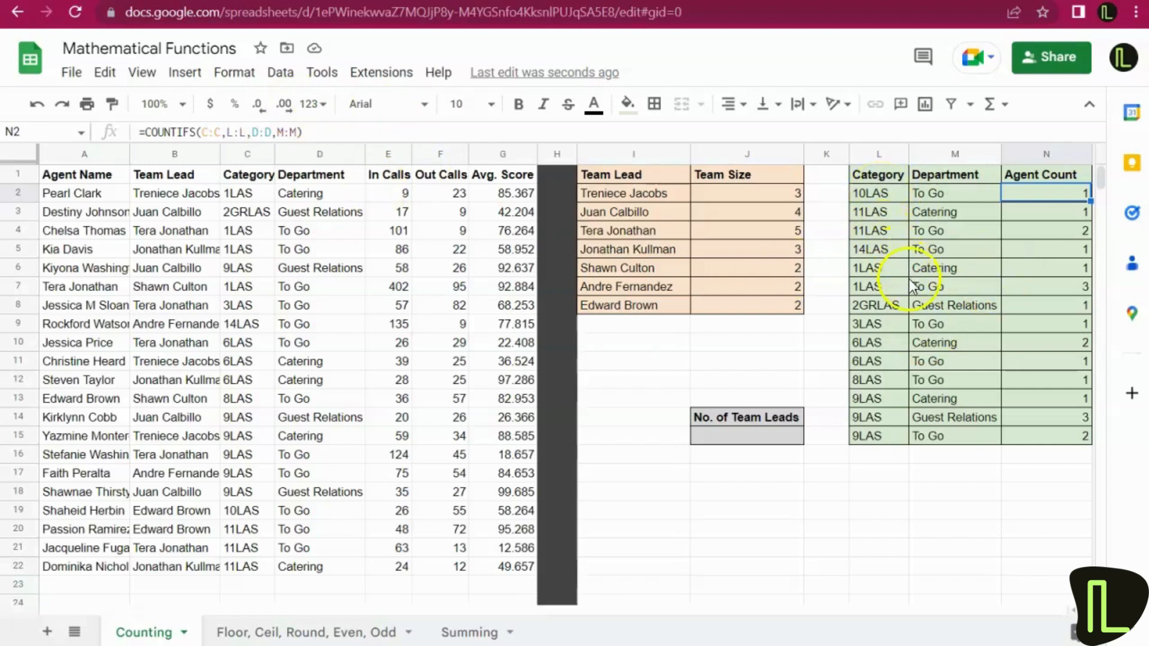
pyautogui.click(881, 285)
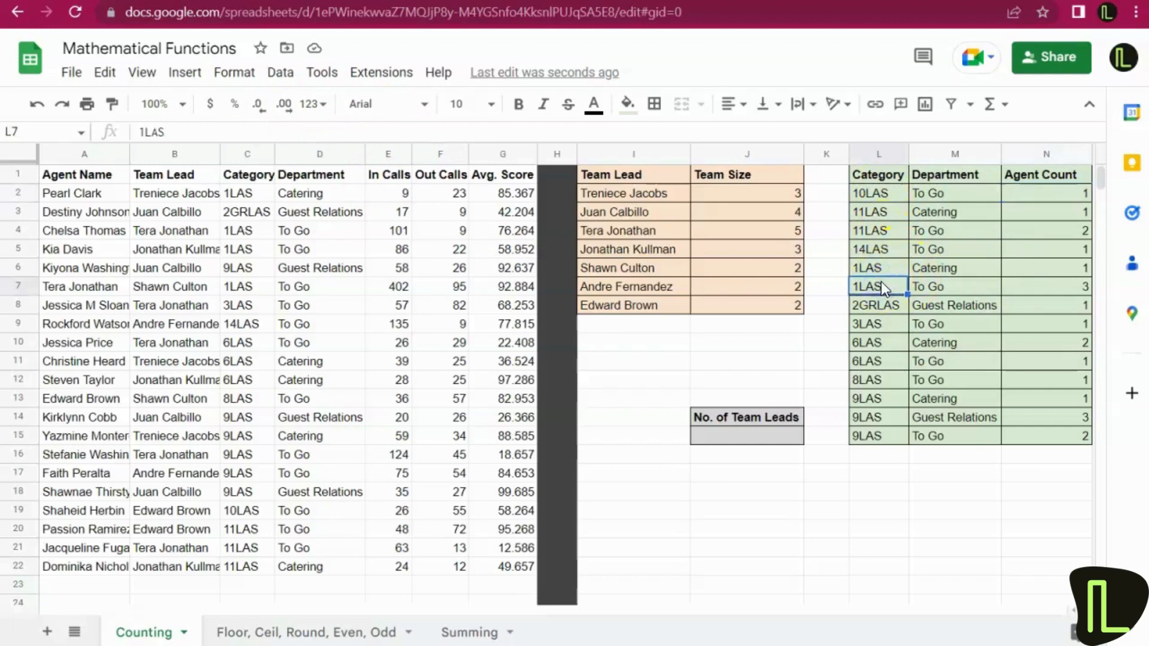
pyautogui.click(925, 285)
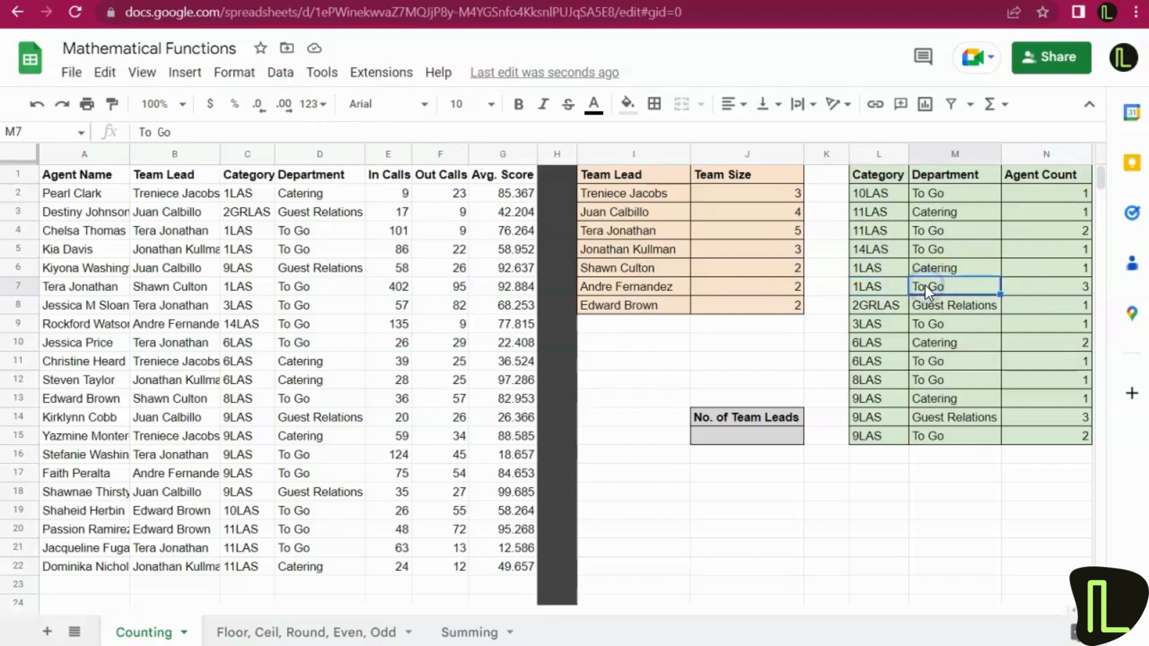
pyautogui.click(1065, 289)
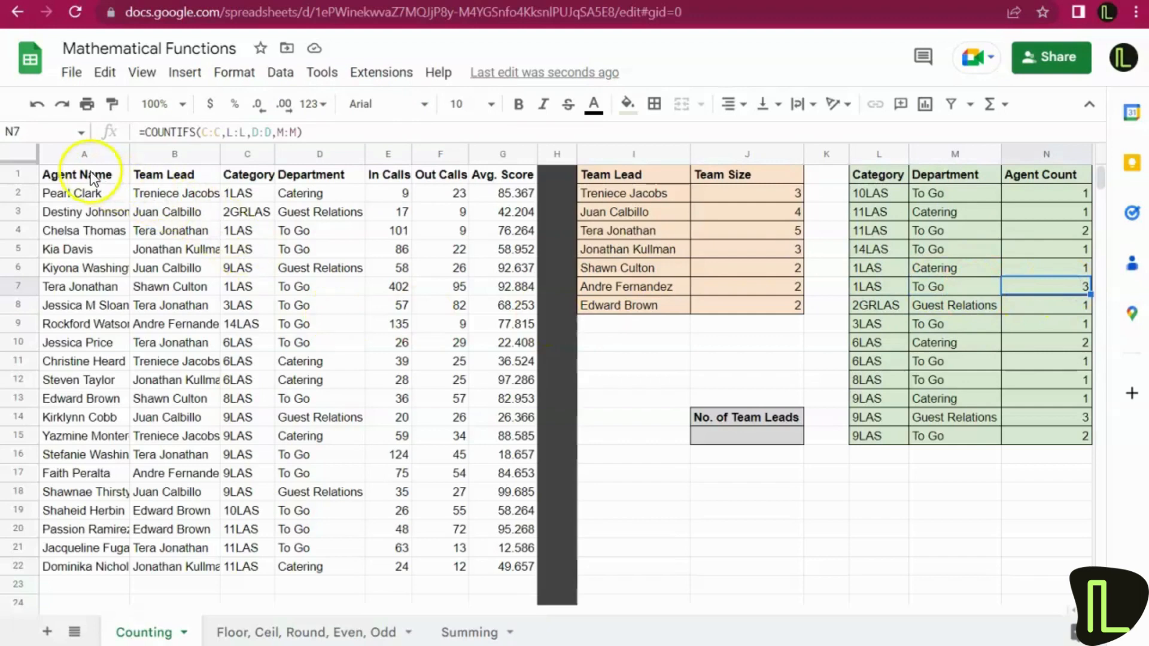
# - Create a filter on header row 1 and filter the agent Category column to only 1LAS
pyautogui.click(16, 175)
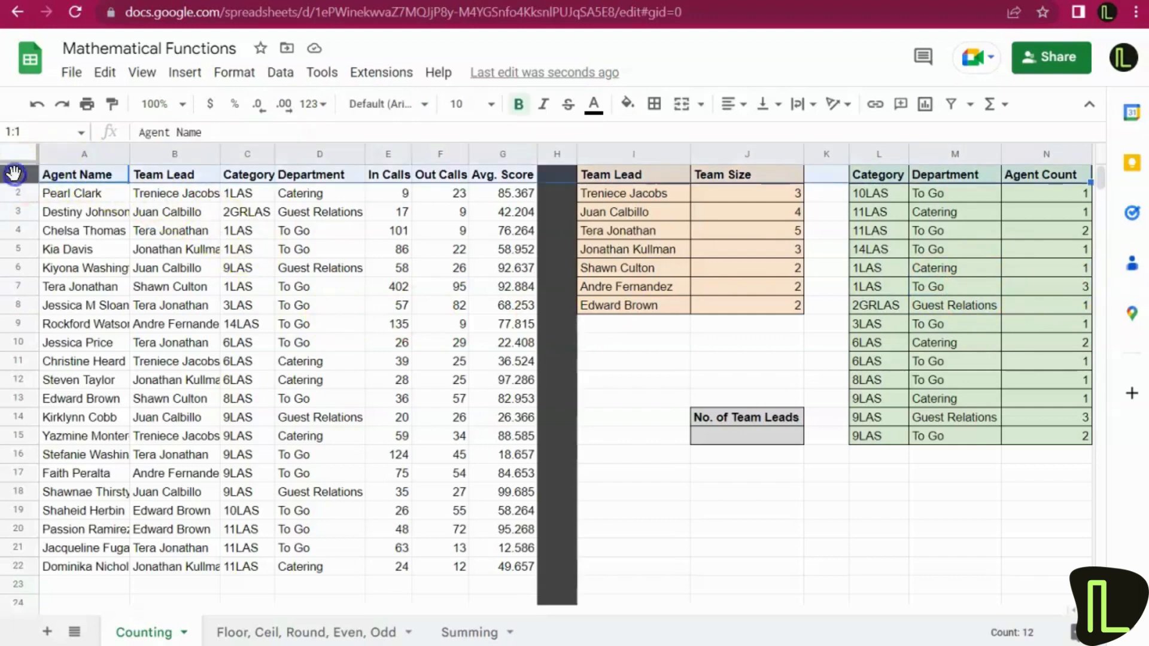
pyautogui.click(950, 108)
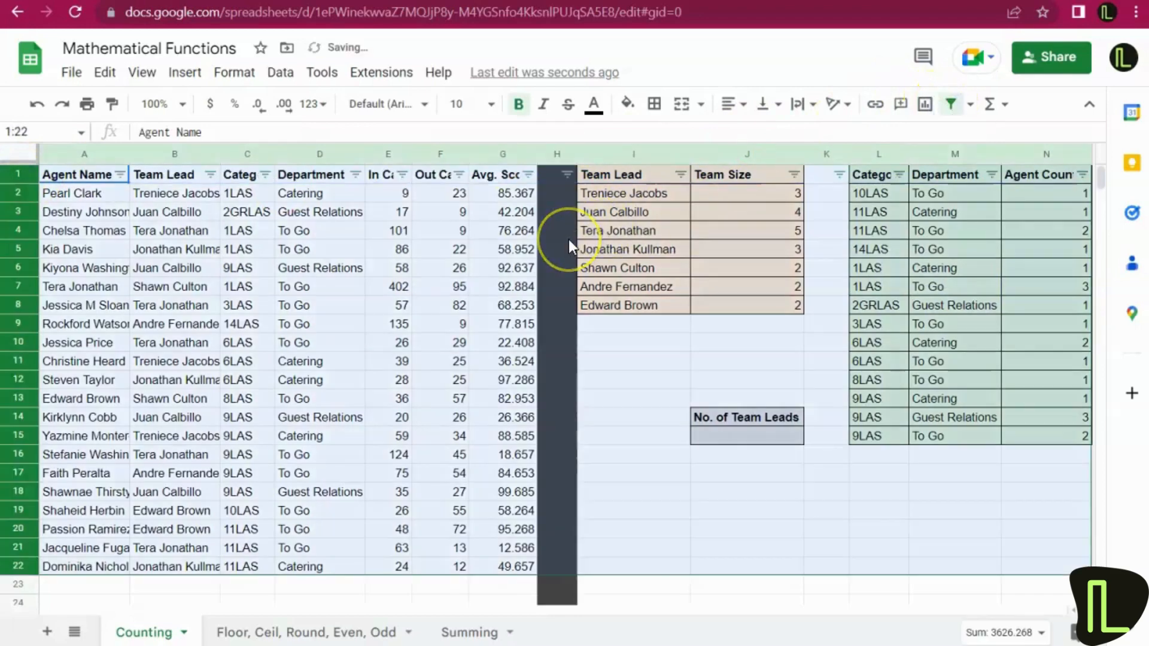
pyautogui.click(265, 174)
pyautogui.click(90, 396)
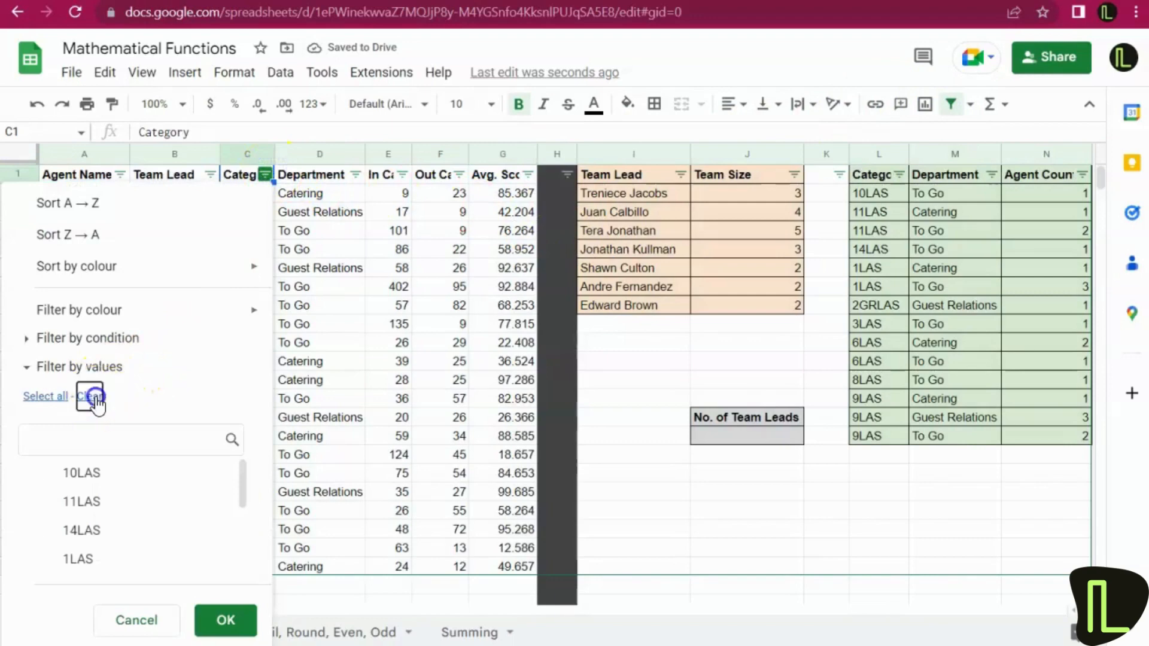
pyautogui.click(89, 559)
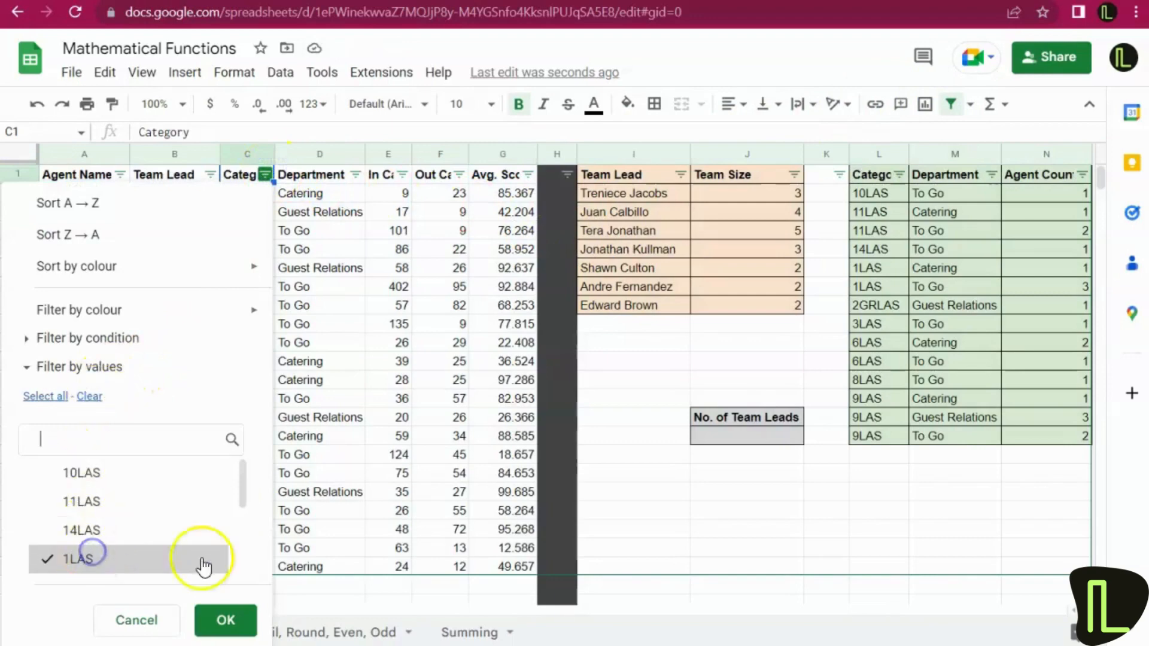
pyautogui.click(225, 620)
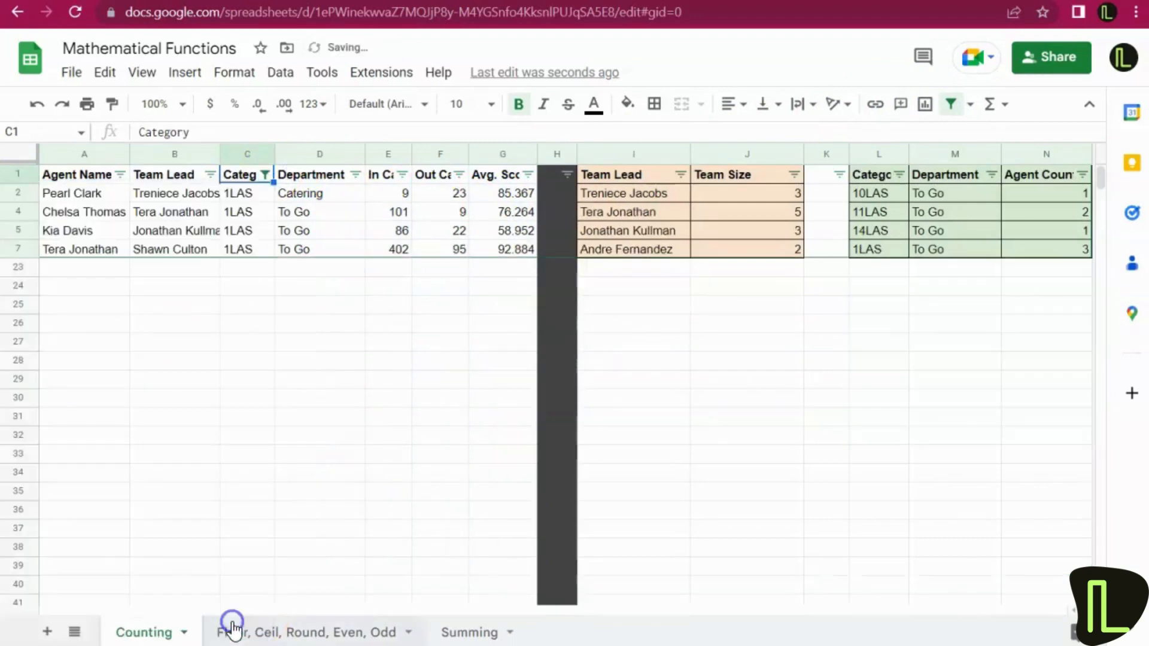
# - Filter the Department column to only To Go and check the agents listed for the 1LAS To Go combination
pyautogui.click(356, 174)
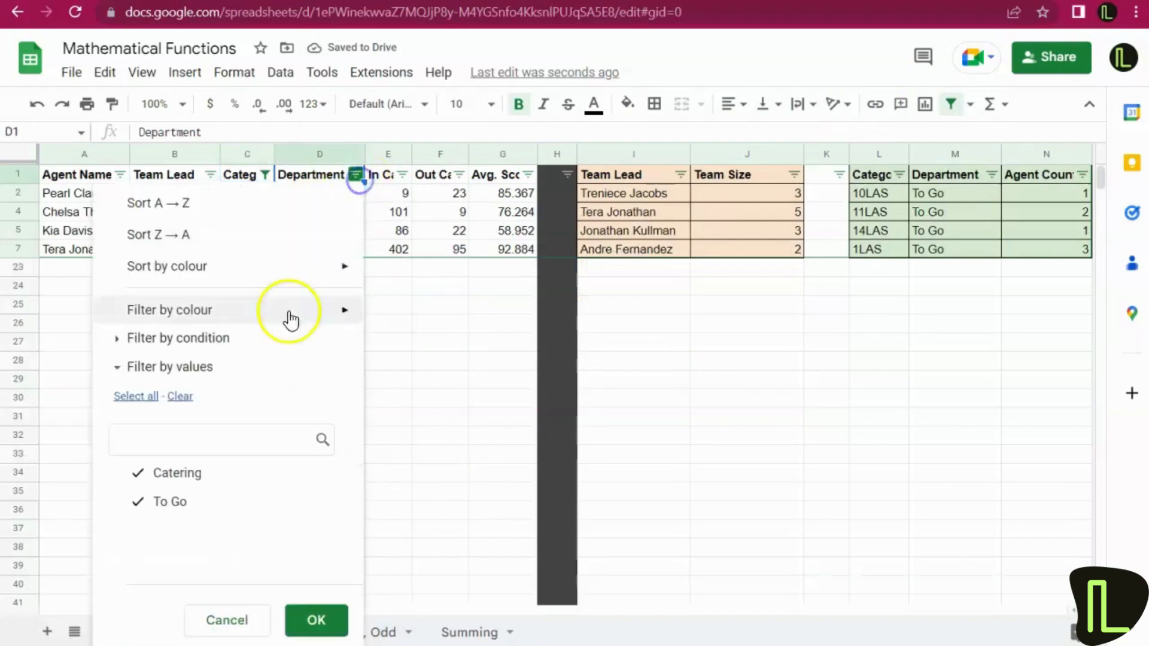
pyautogui.click(183, 474)
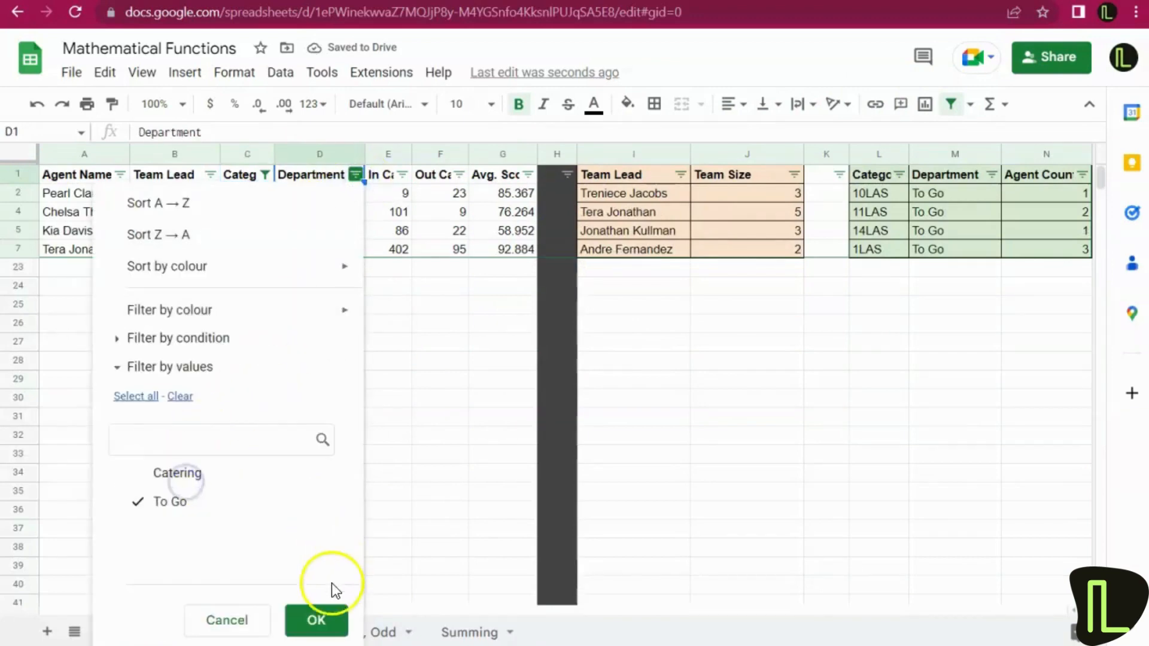
pyautogui.click(308, 619)
pyautogui.click(96, 198)
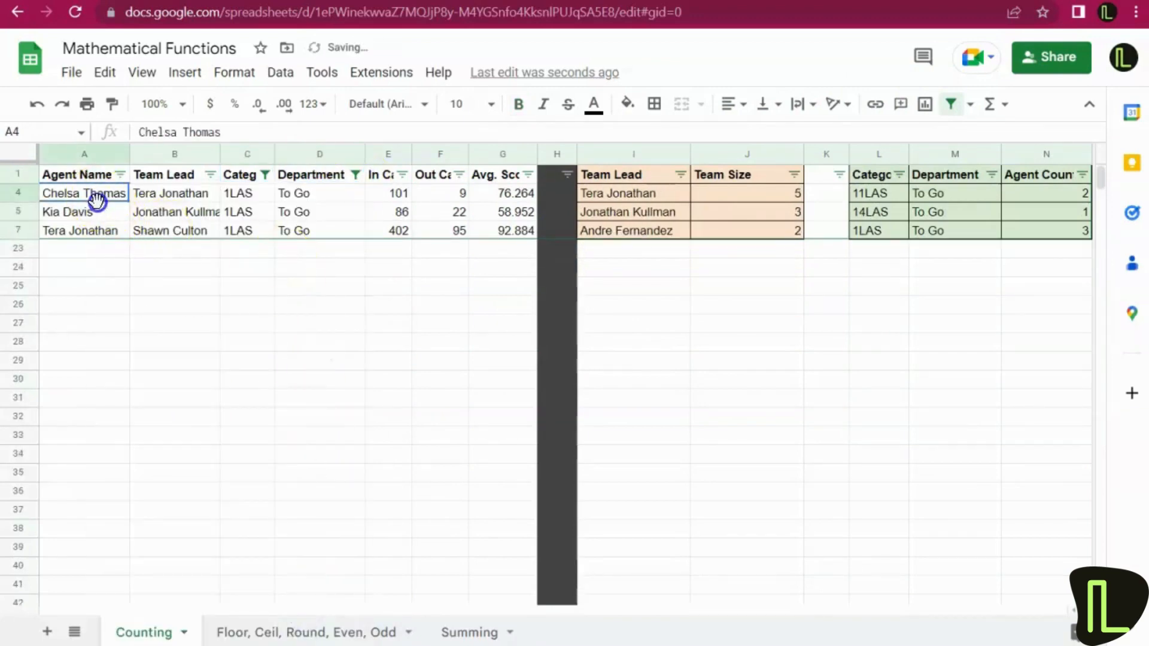
pyautogui.click(81, 213)
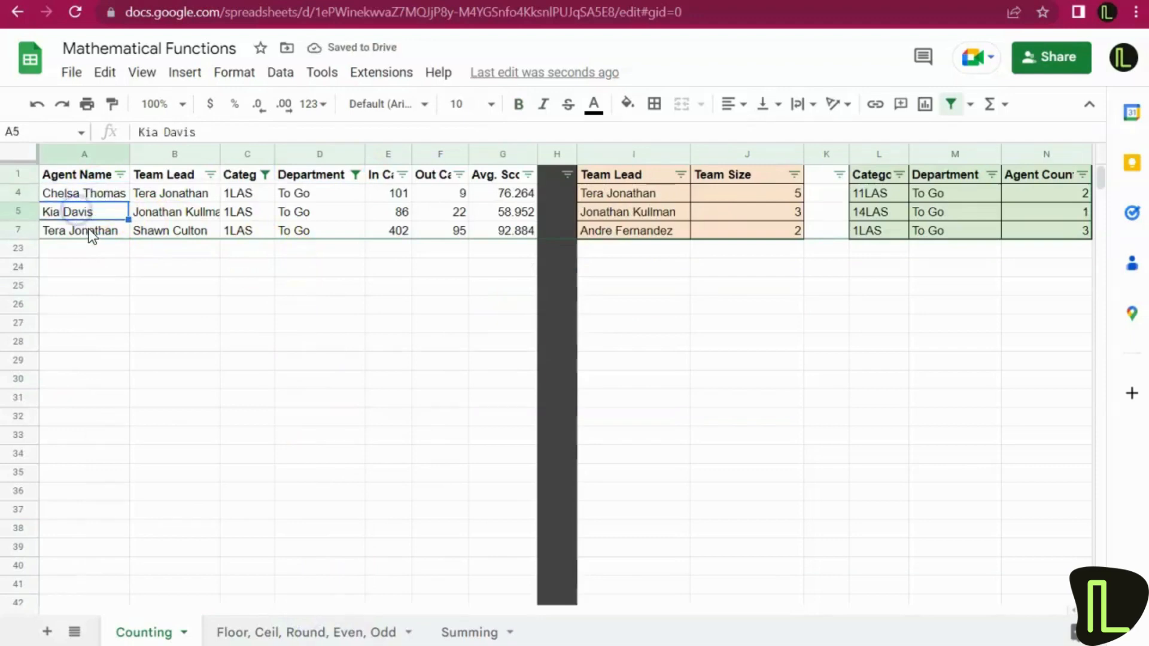
pyautogui.click(93, 232)
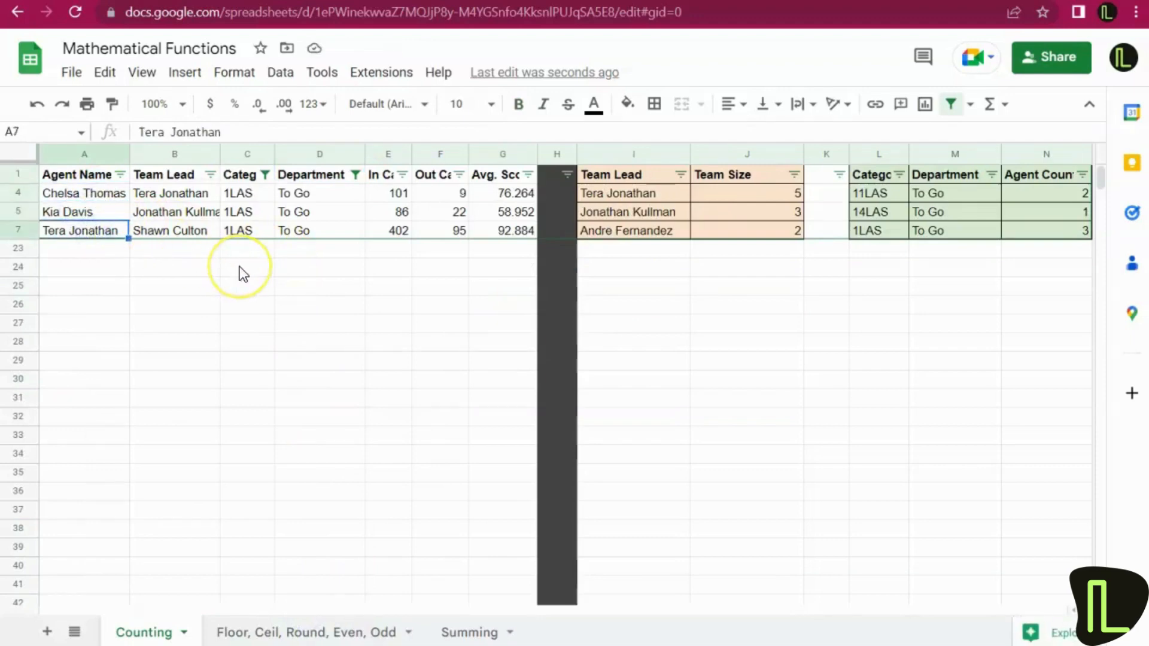
# - Remove the filter from header row 1 and check the Agent Count formula in N8
pyautogui.click(18, 174)
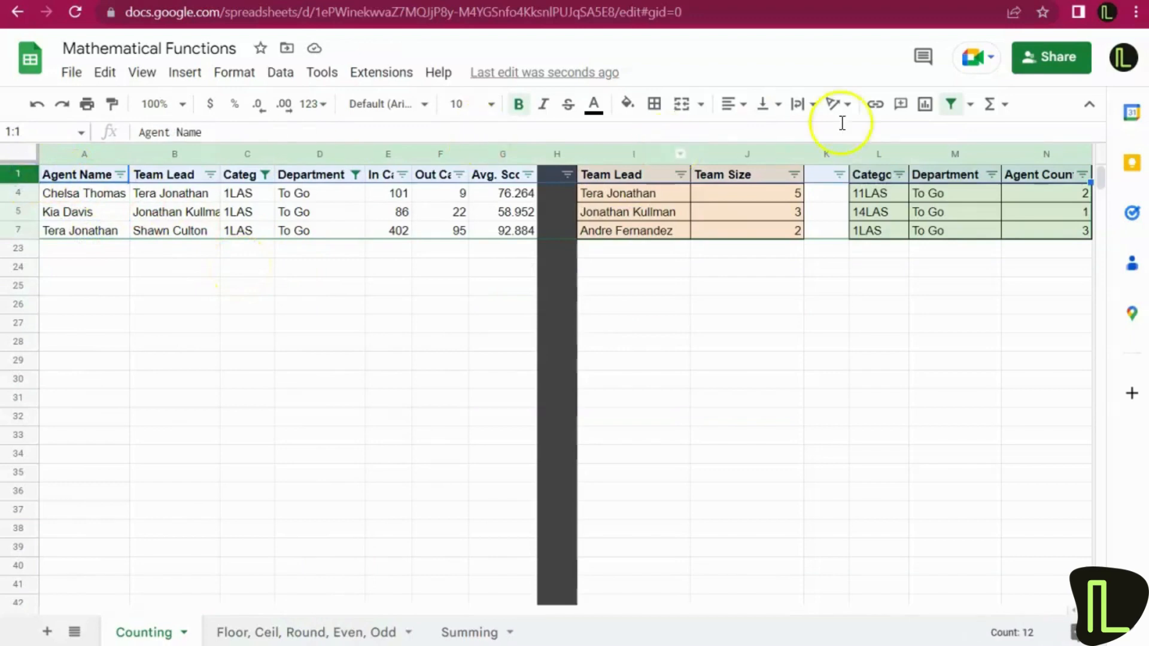
pyautogui.click(944, 114)
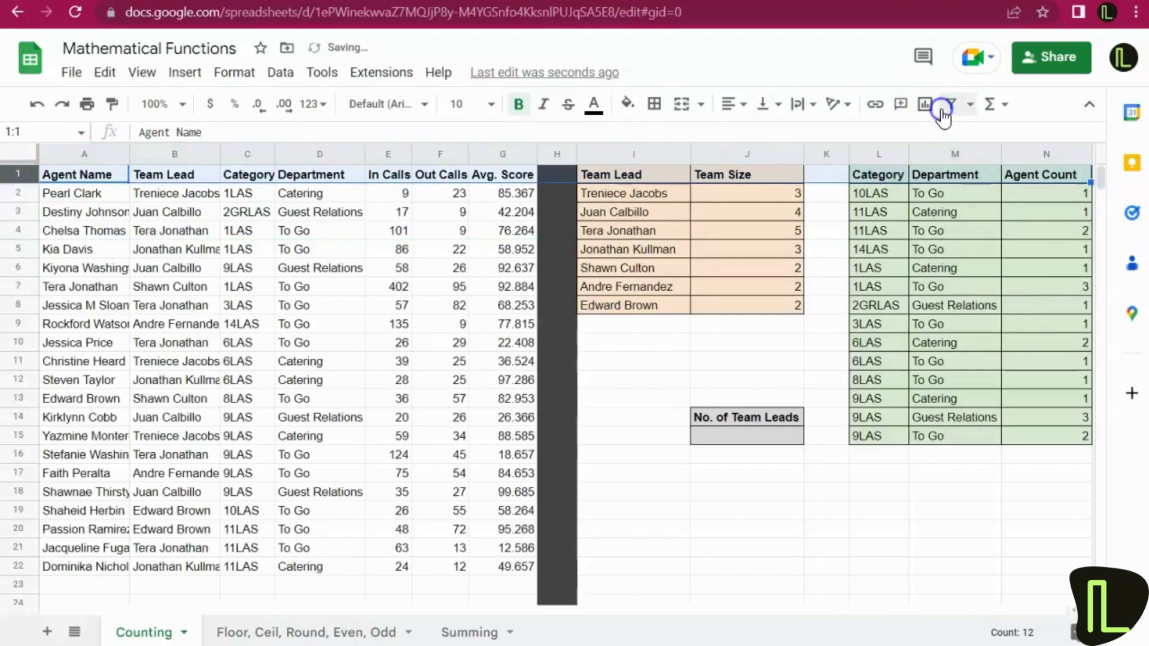
pyautogui.click(1024, 313)
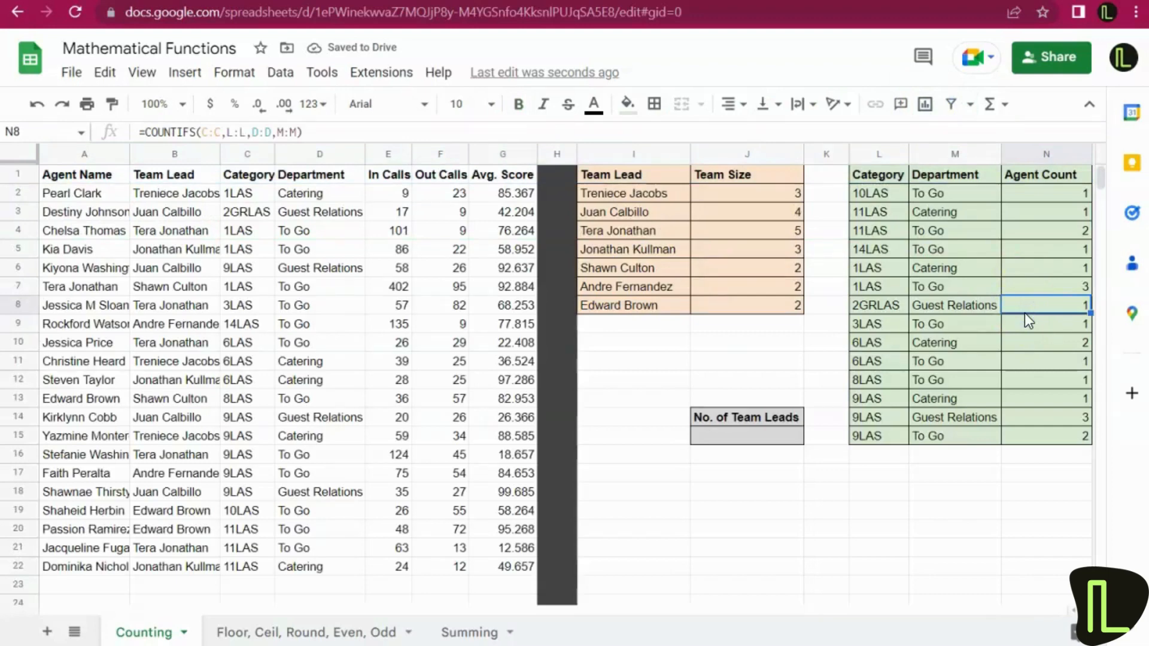
pyautogui.click(738, 392)
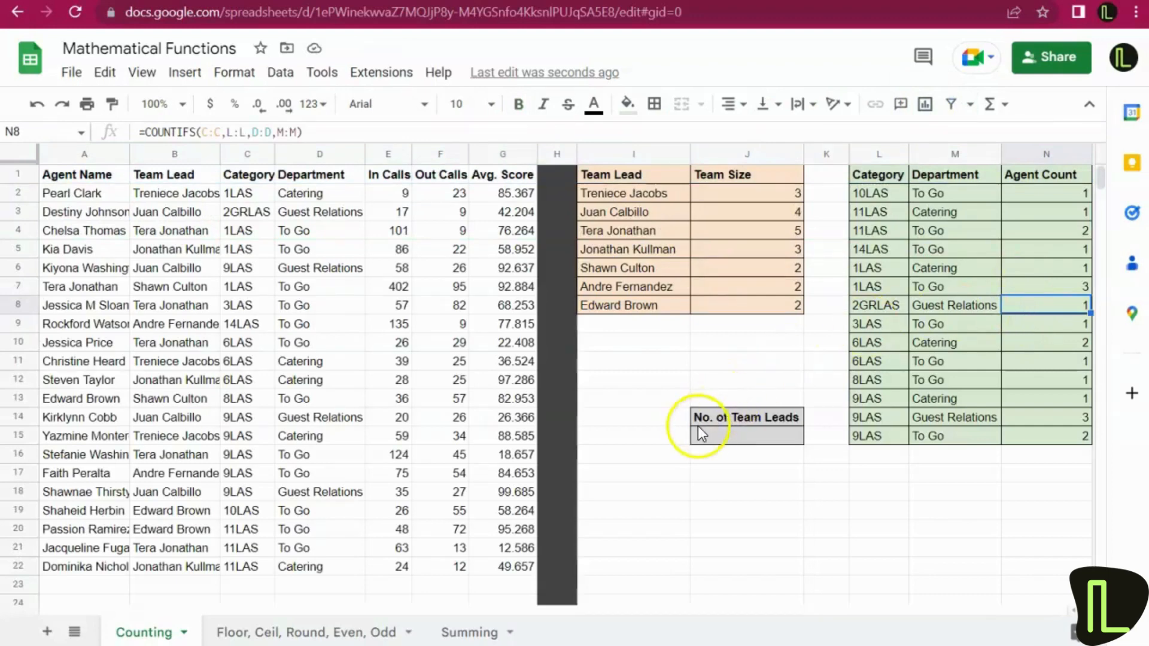
# - Enter =COUNTUNIQUE(B:B) in J15 to count the distinct team leads under No. of Team Leads
pyautogui.click(717, 431)
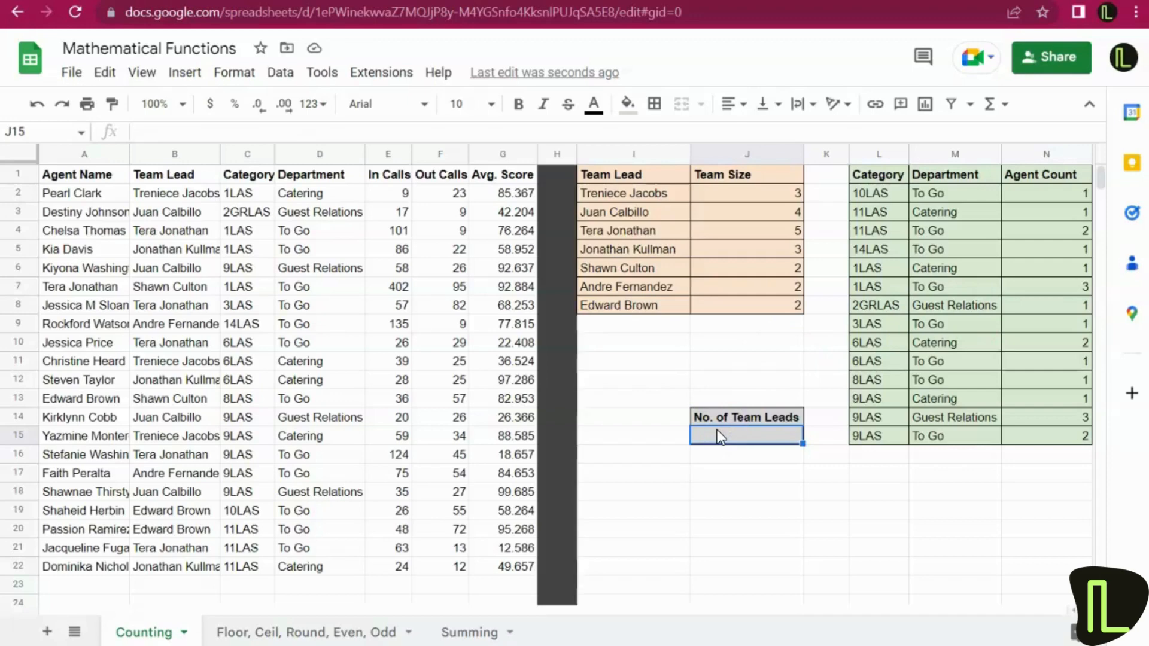
pyautogui.write('=co')
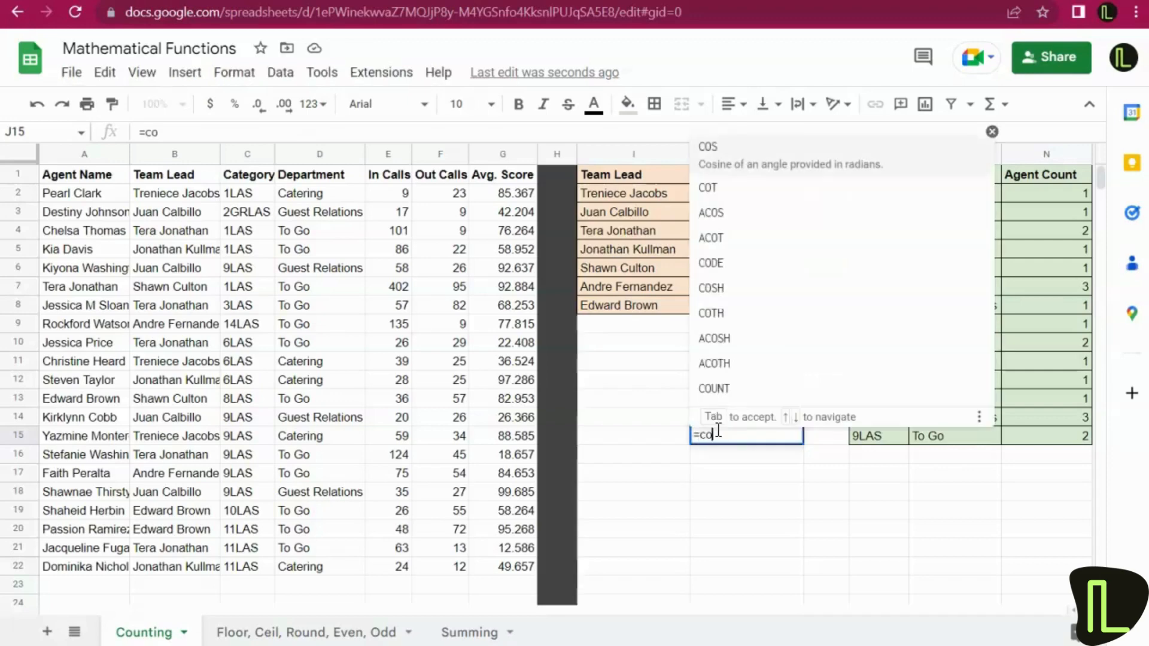
pyautogui.write('unta')
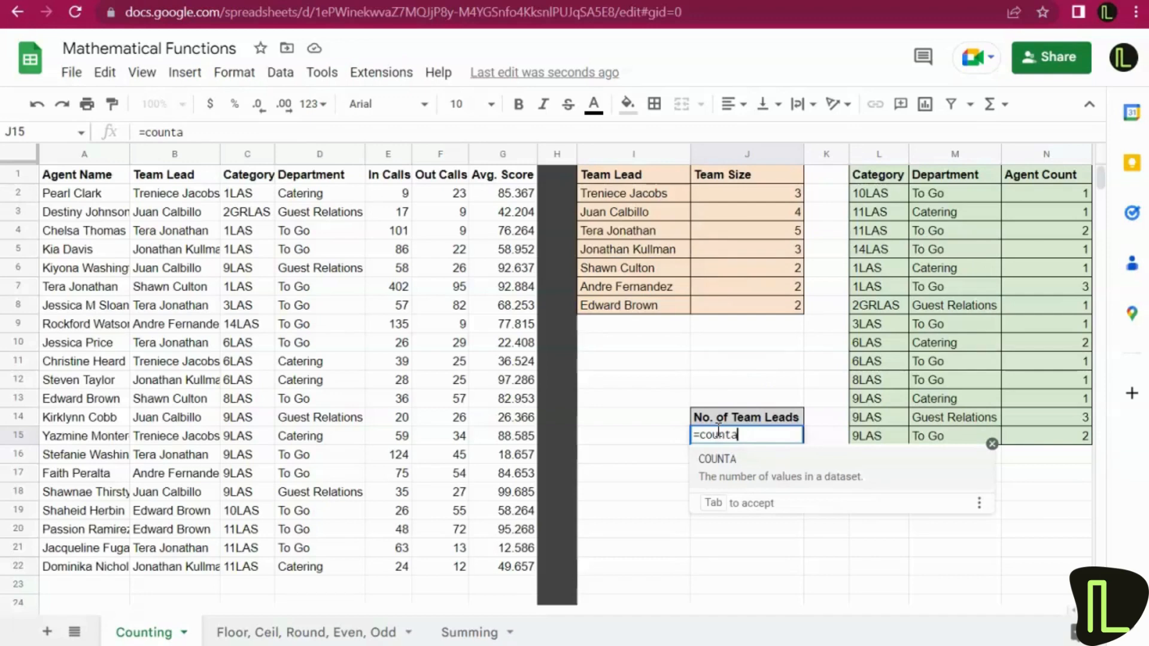
pyautogui.press('Tab')
pyautogui.press('BackSpace')
pyautogui.press('BackSpace')
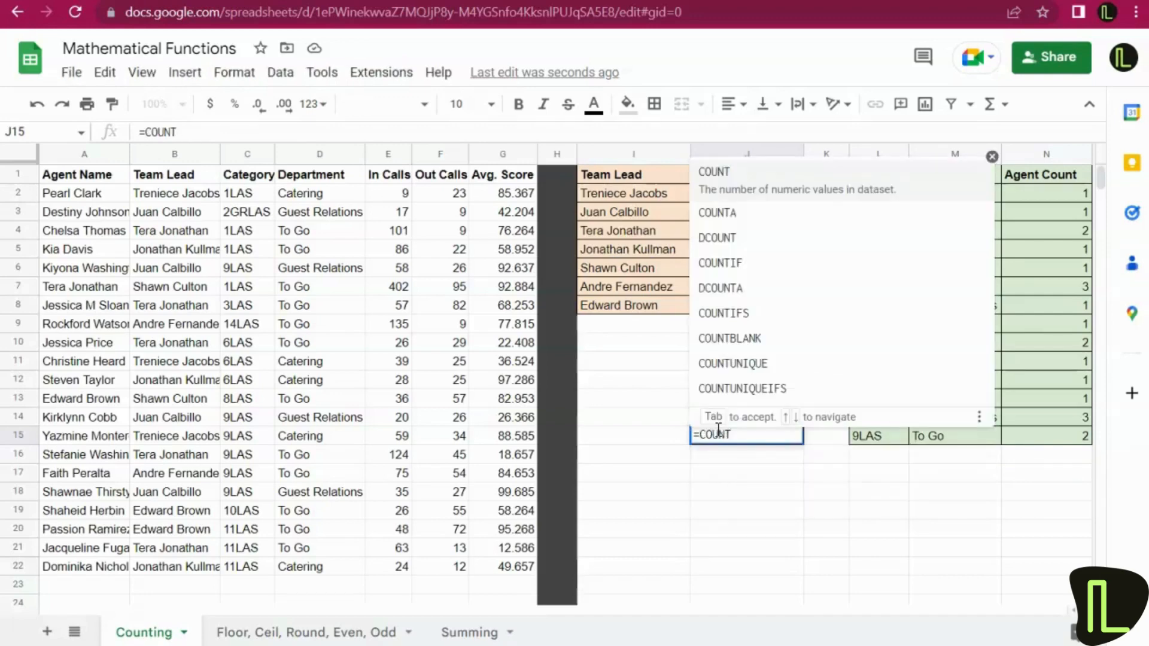
pyautogui.write('un')
pyautogui.press('Tab')
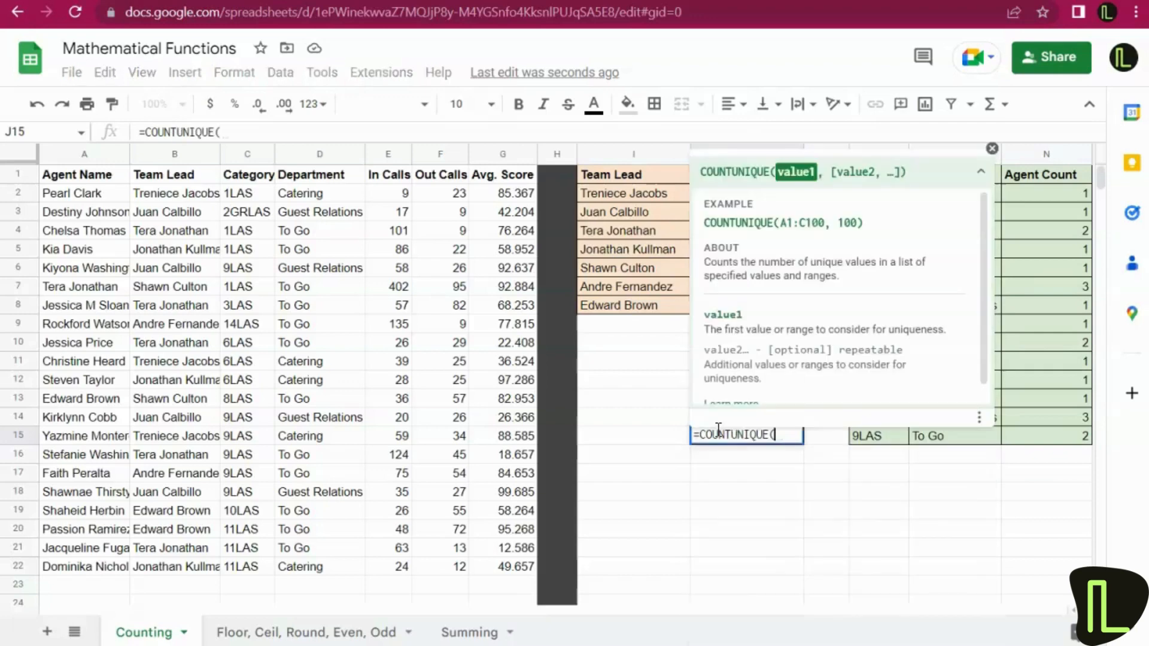
pyautogui.click(181, 159)
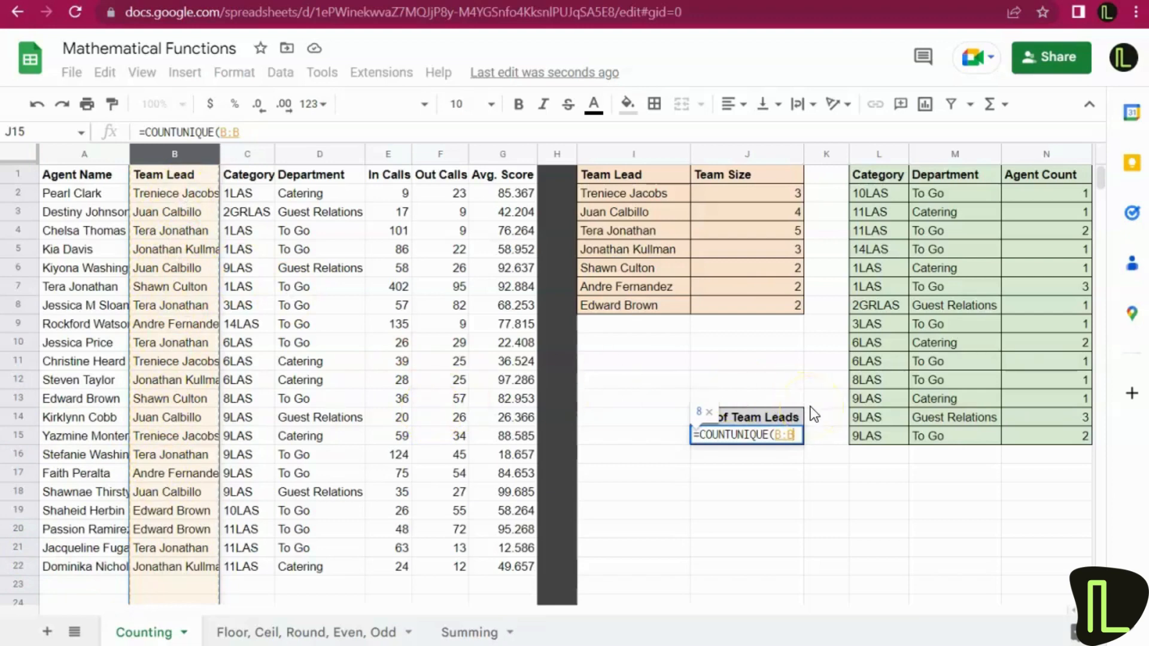
pyautogui.write(')')
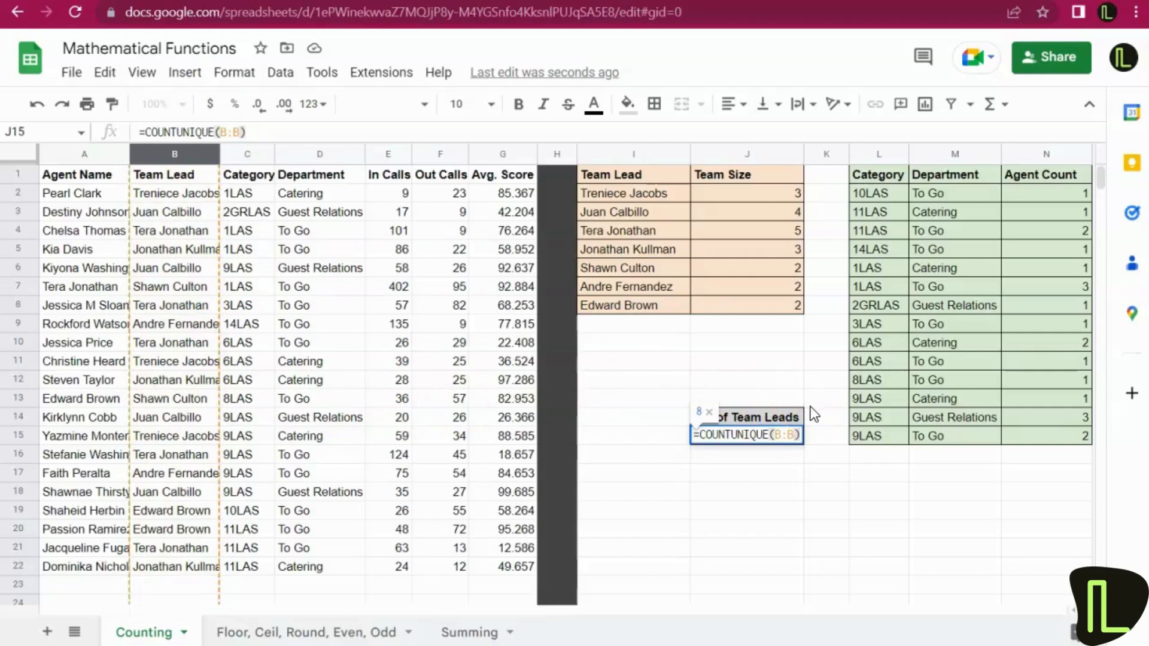
pyautogui.press('Return')
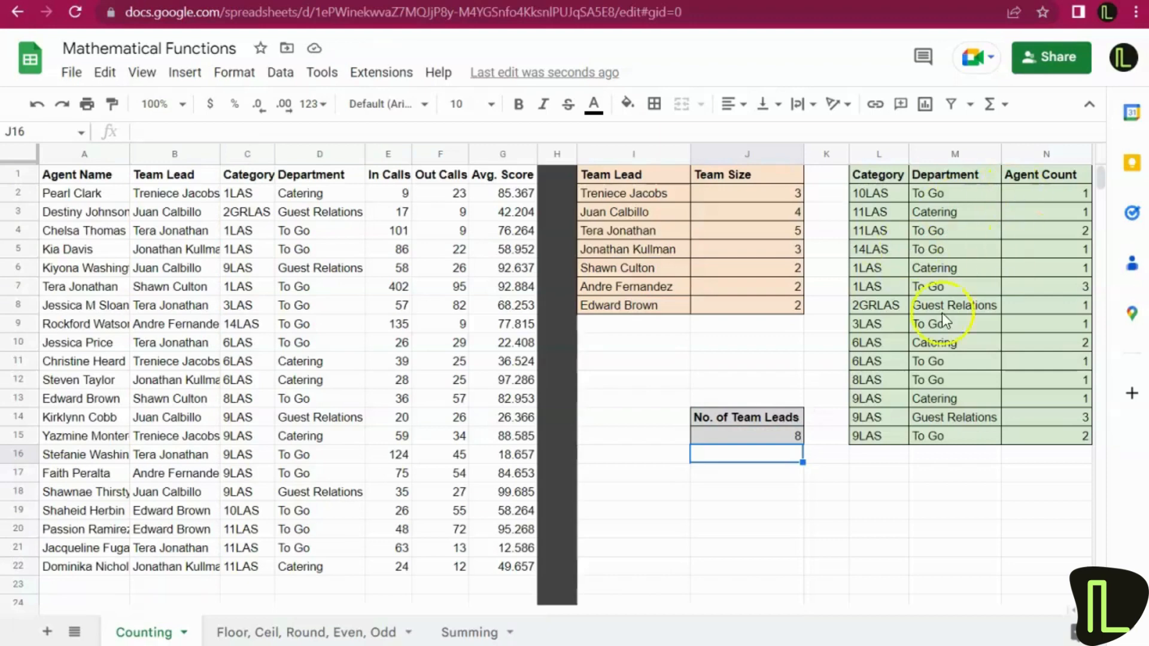
# - Review the COUNTIF formula in J2, the COUNTIFS formula in N2 and the COUNTUNIQUE formula in J15
pyautogui.click(638, 418)
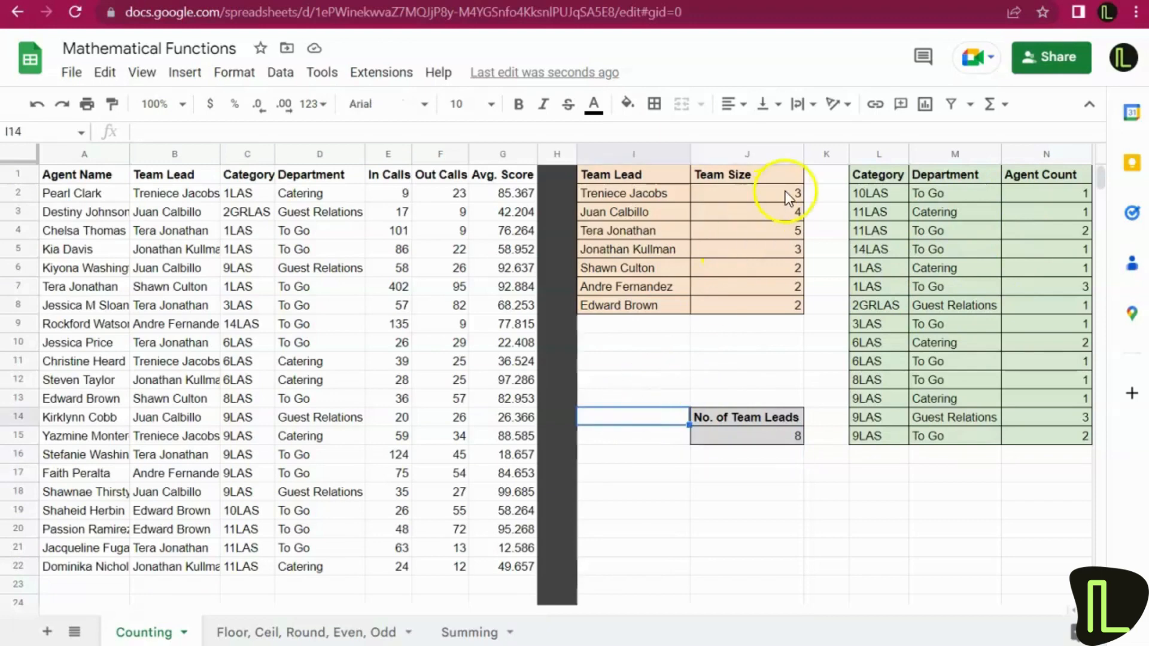
pyautogui.click(748, 200)
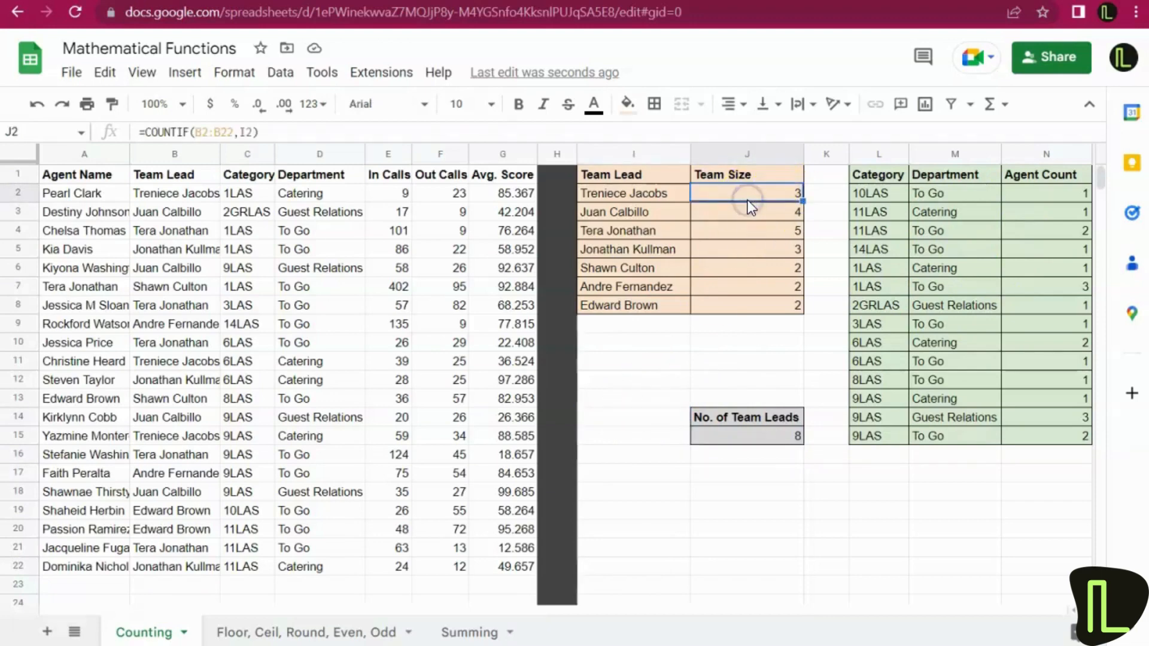
pyautogui.click(1029, 189)
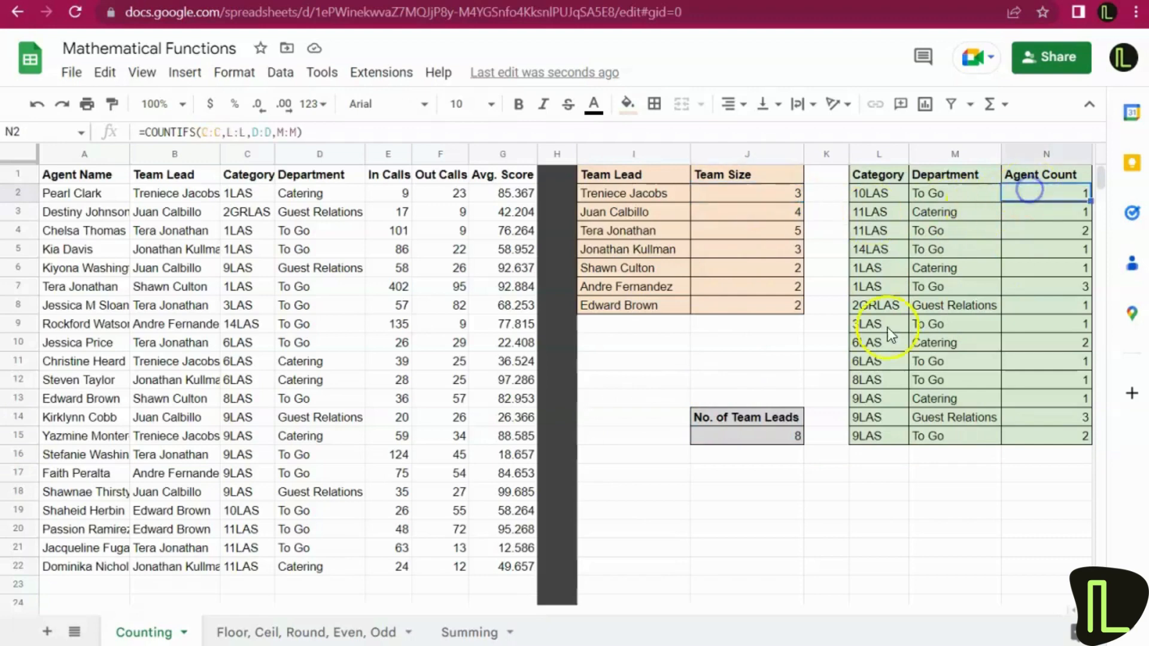
pyautogui.click(769, 442)
pyautogui.click(634, 441)
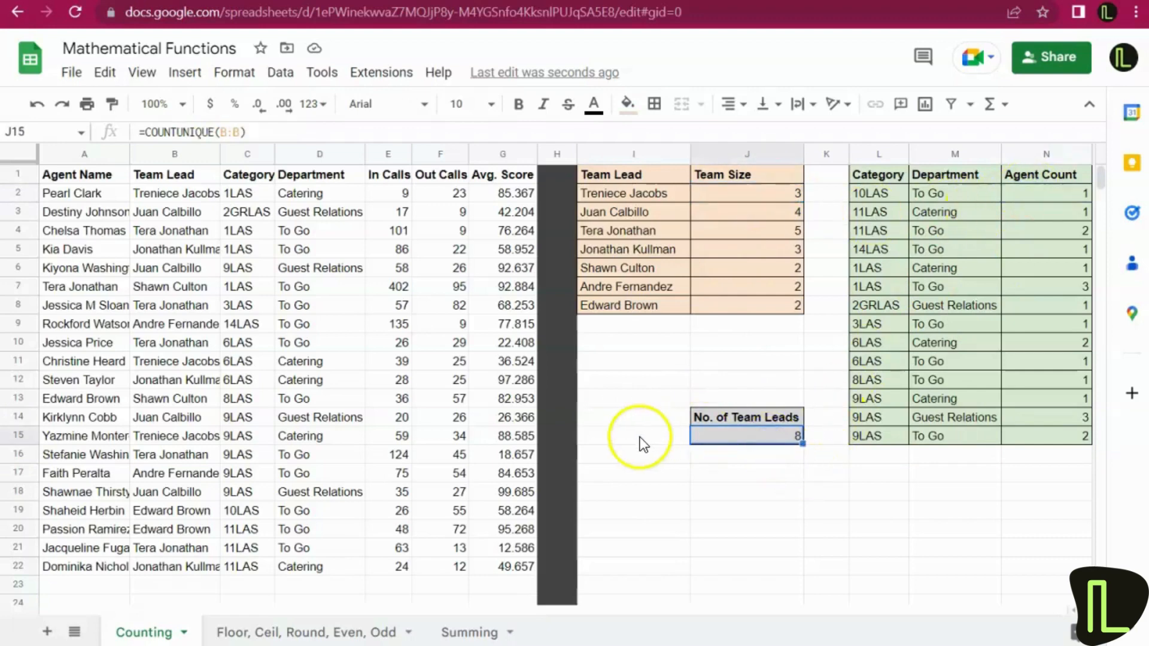